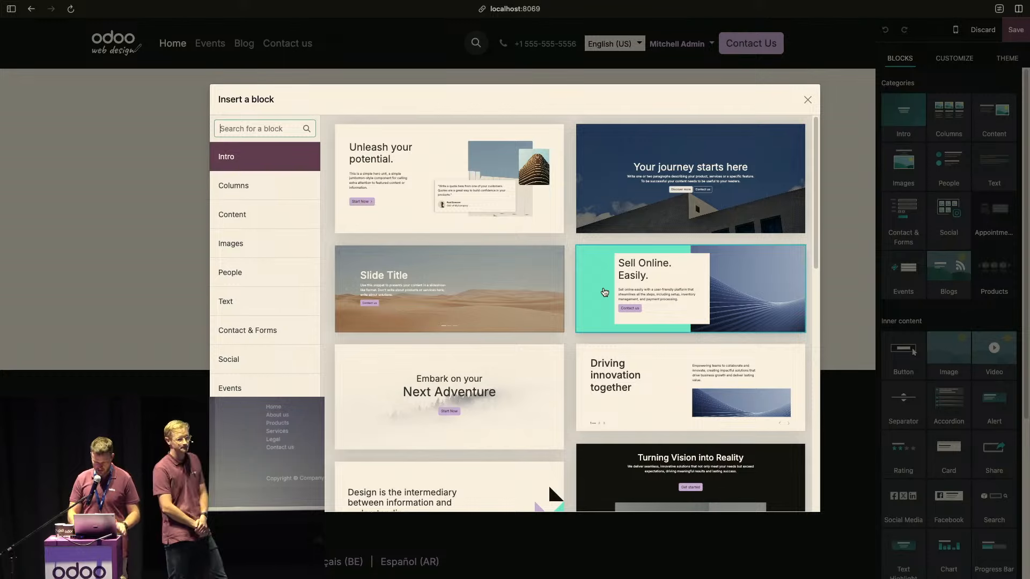
Insert the "Turning Vision into Reality" intro block with the sphere image into the home page
{"action": "scroll", "coordinate": [503, 243], "scroll_direction": "down", "scroll_amount": 4}
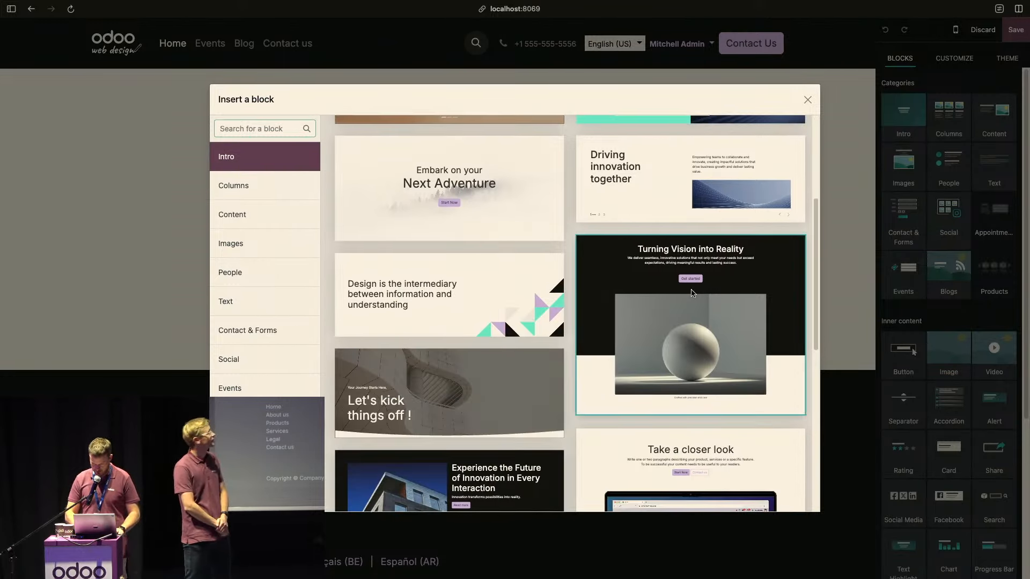
{"action": "left_click", "coordinate": [692, 294]}
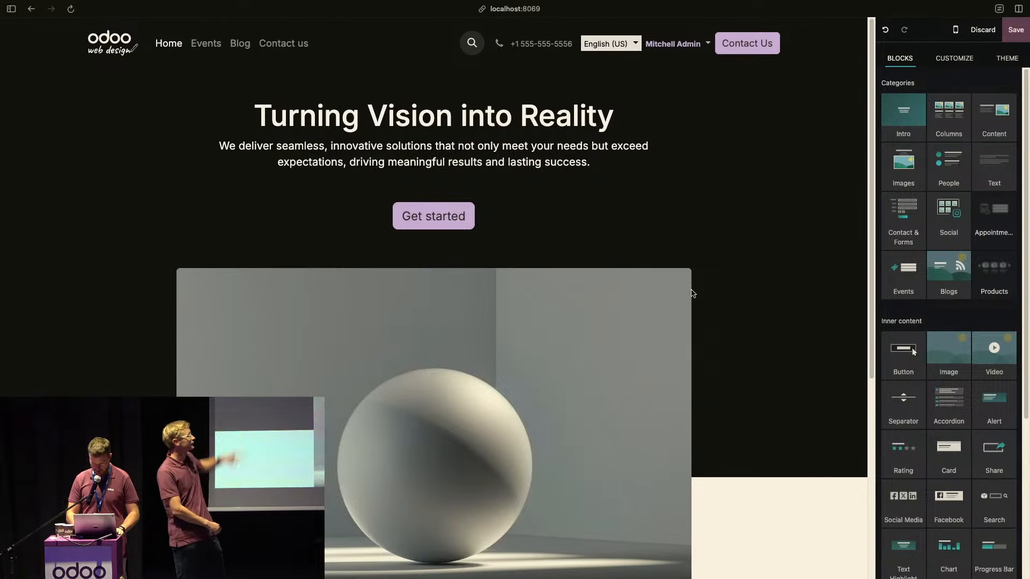
{"action": "left_click", "coordinate": [902, 125]}
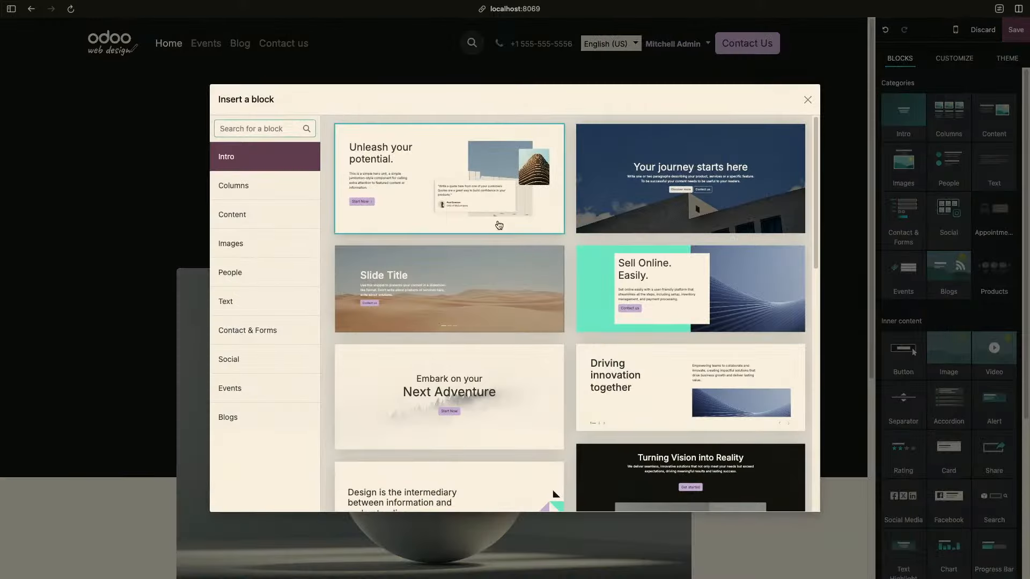
{"action": "scroll", "coordinate": [498, 224], "scroll_direction": "down", "scroll_amount": 2}
{"action": "scroll", "coordinate": [499, 225], "scroll_direction": "down", "scroll_amount": 6}
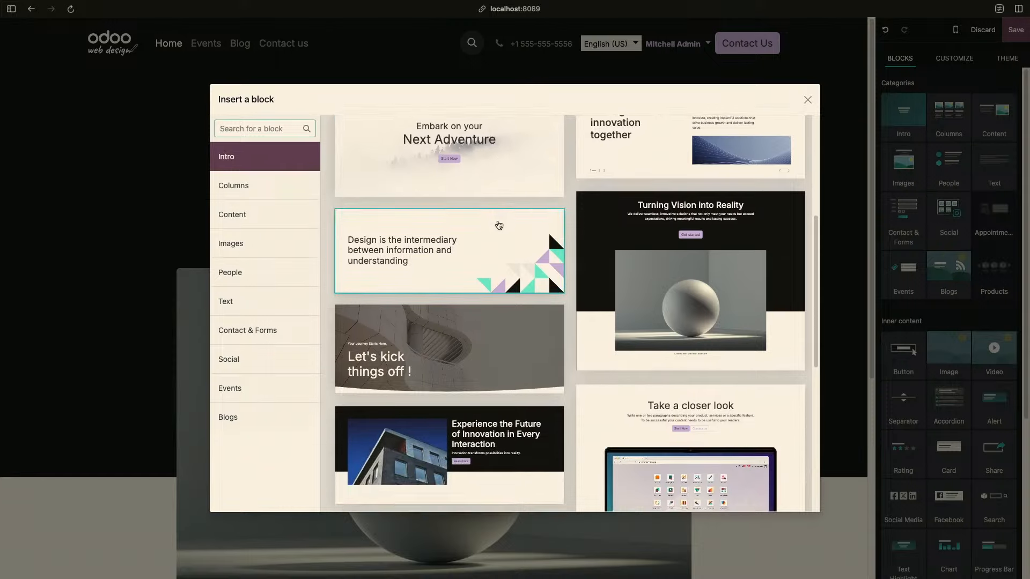
{"action": "scroll", "coordinate": [499, 225], "scroll_direction": "down", "scroll_amount": 5}
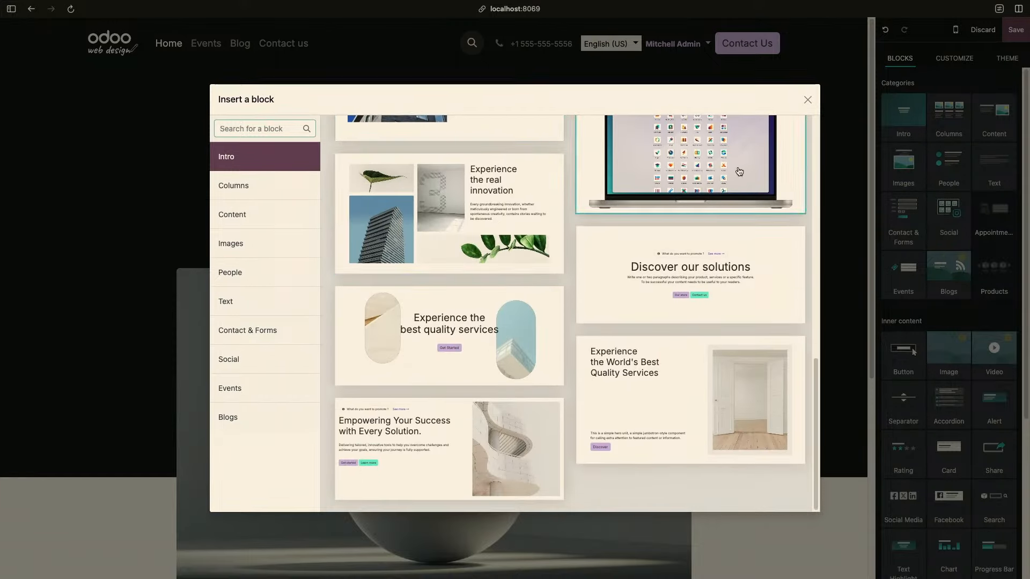
{"action": "left_click", "coordinate": [808, 100]}
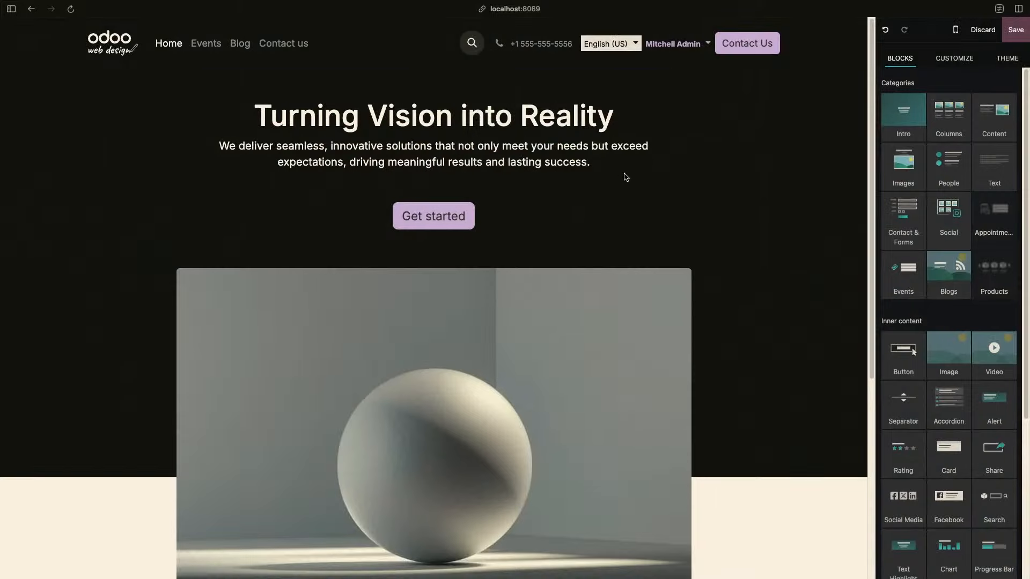
Increase the top padding of the "Turning Vision into Reality" section to add space above its heading
{"action": "left_click", "coordinate": [626, 177]}
{"action": "left_click", "coordinate": [686, 154]}
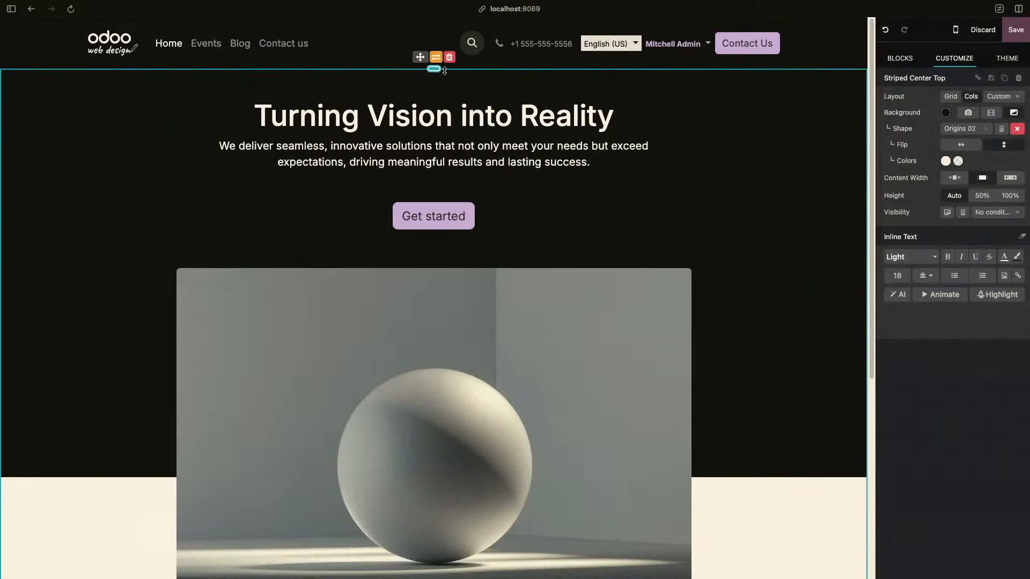
{"action": "left_click_drag", "start_coordinate": [444, 70], "coordinate": [443, 103]}
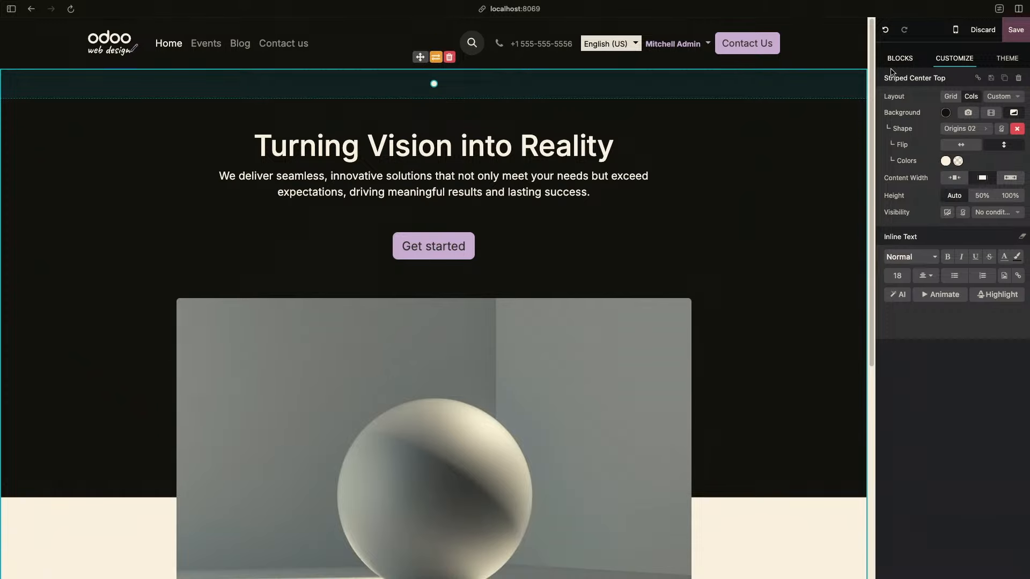
Insert the "Features that set us apart" block from the Columns category below the intro section
{"action": "left_click", "coordinate": [905, 59]}
{"action": "left_click", "coordinate": [960, 116]}
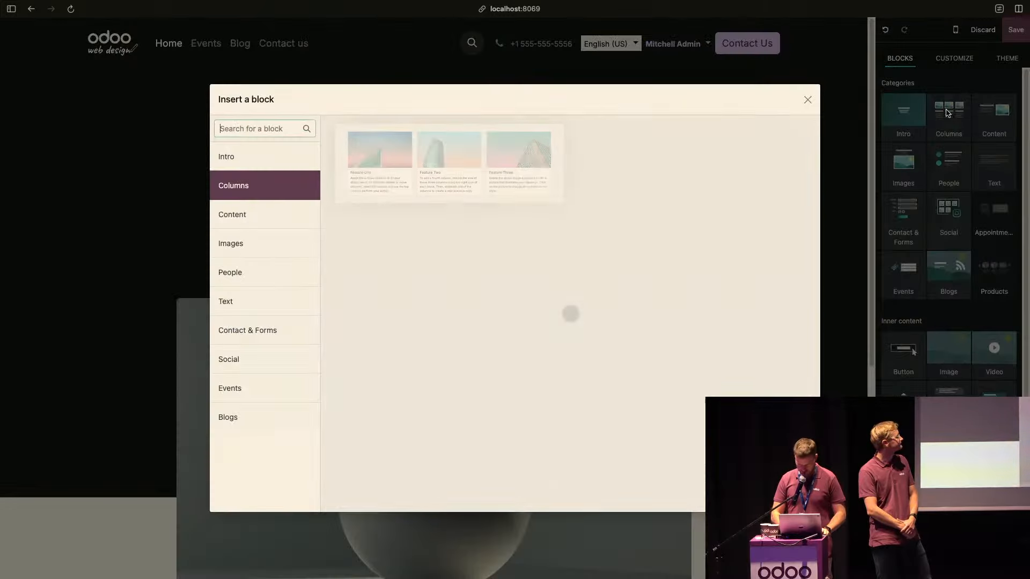
{"action": "scroll", "coordinate": [495, 280], "scroll_direction": "down", "scroll_amount": 5}
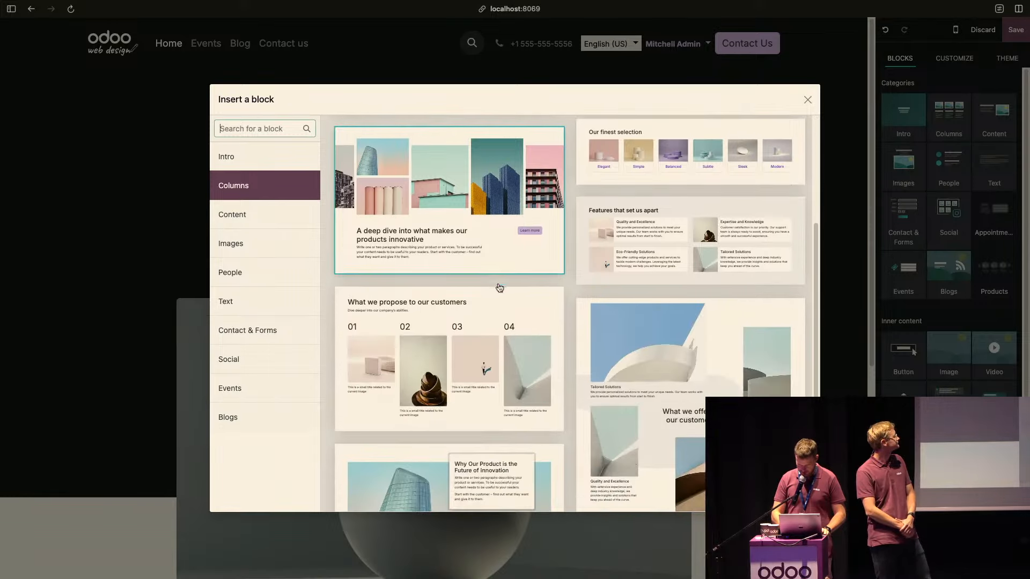
{"action": "left_click", "coordinate": [677, 232]}
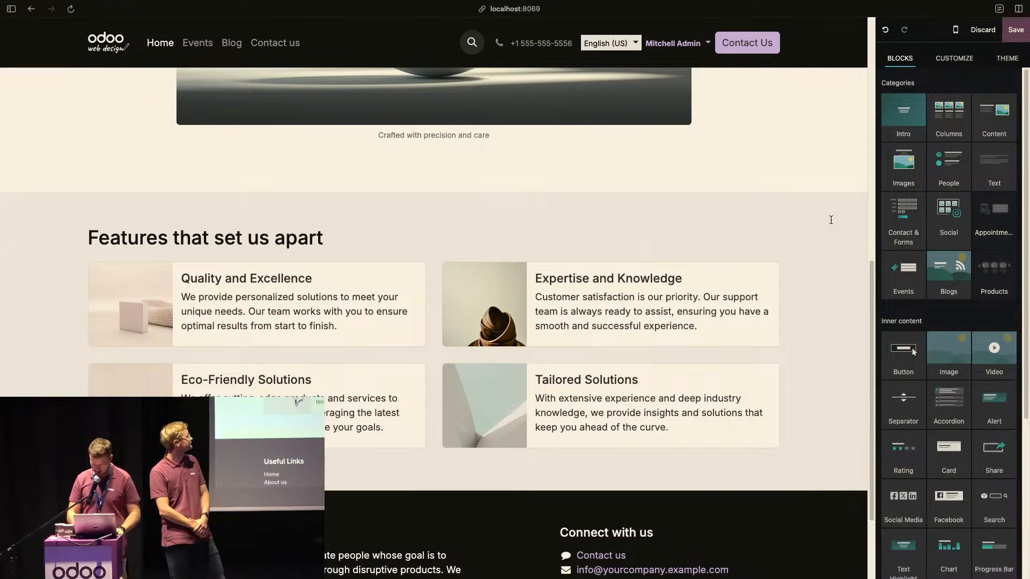
Replace the "Features that set us apart" section with the three-card "Your Journey Begins Here" columns block
{"action": "left_click", "coordinate": [834, 220]}
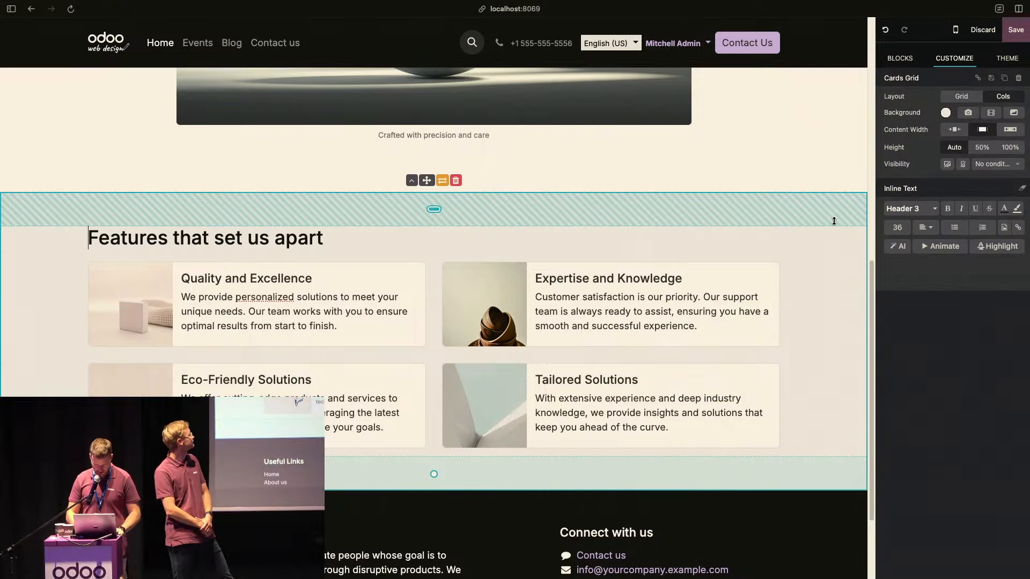
{"action": "left_click", "coordinate": [442, 183]}
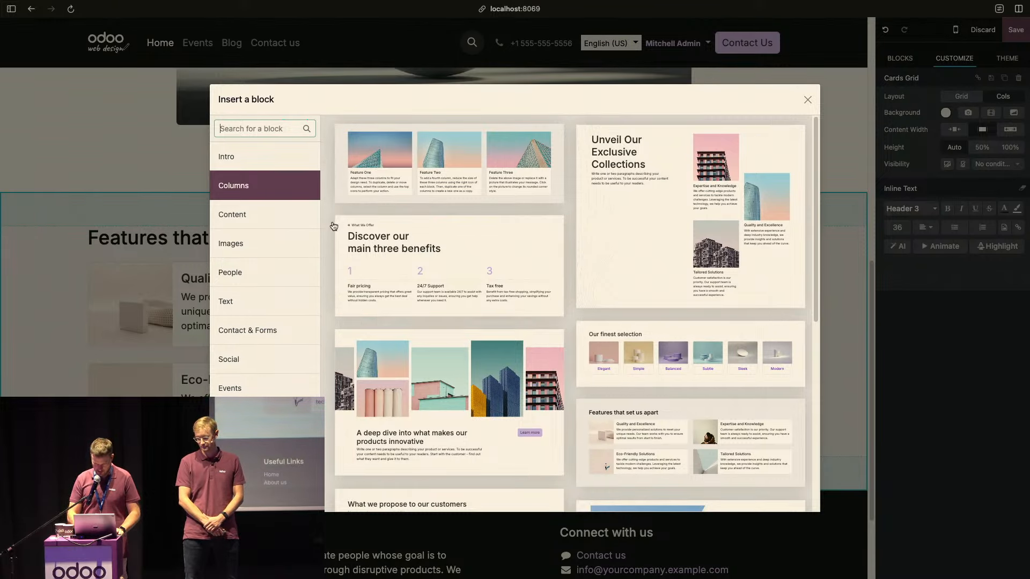
{"action": "scroll", "coordinate": [555, 311], "scroll_direction": "down", "scroll_amount": 5}
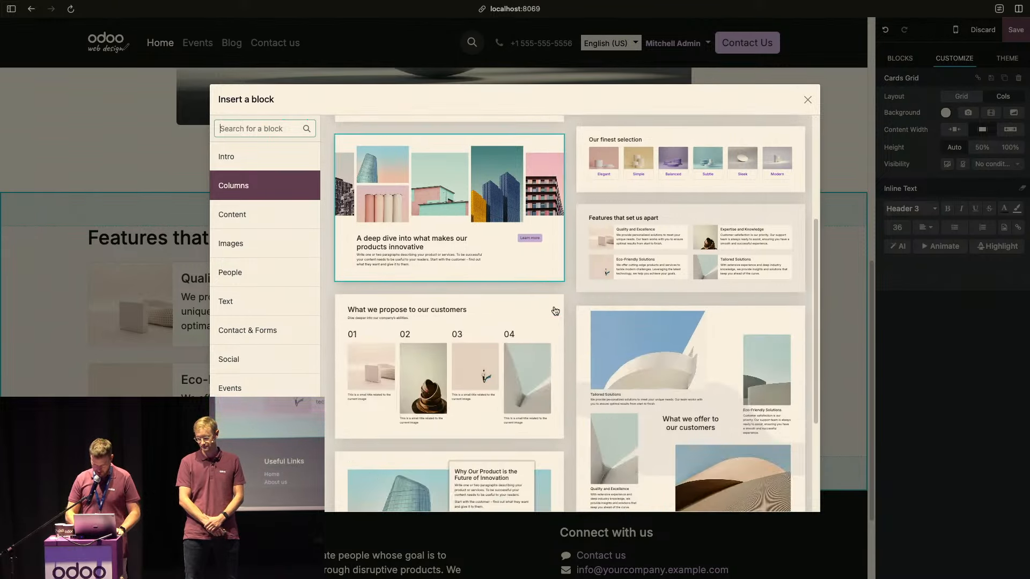
{"action": "scroll", "coordinate": [555, 311], "scroll_direction": "down", "scroll_amount": 2}
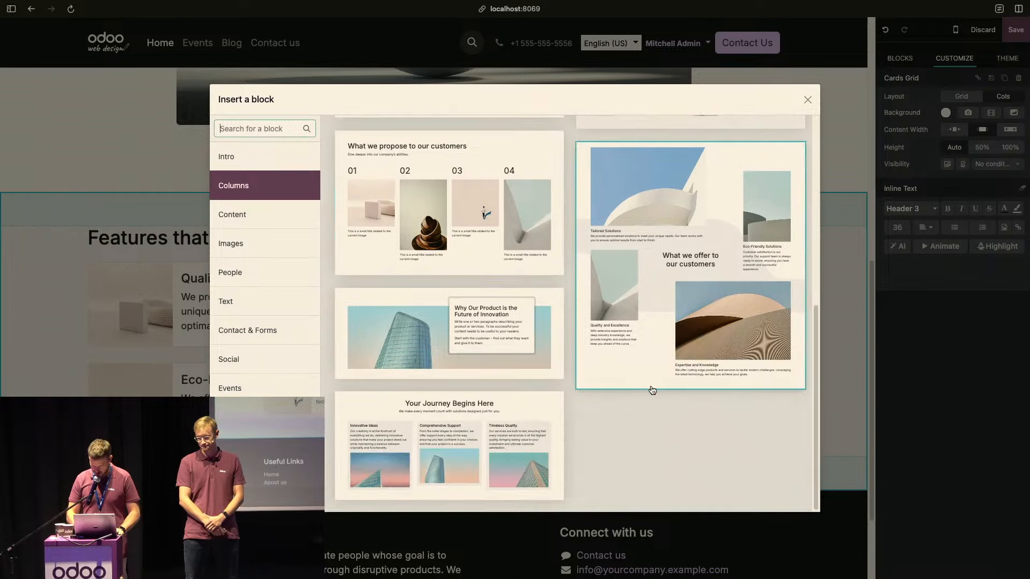
{"action": "left_click", "coordinate": [464, 441]}
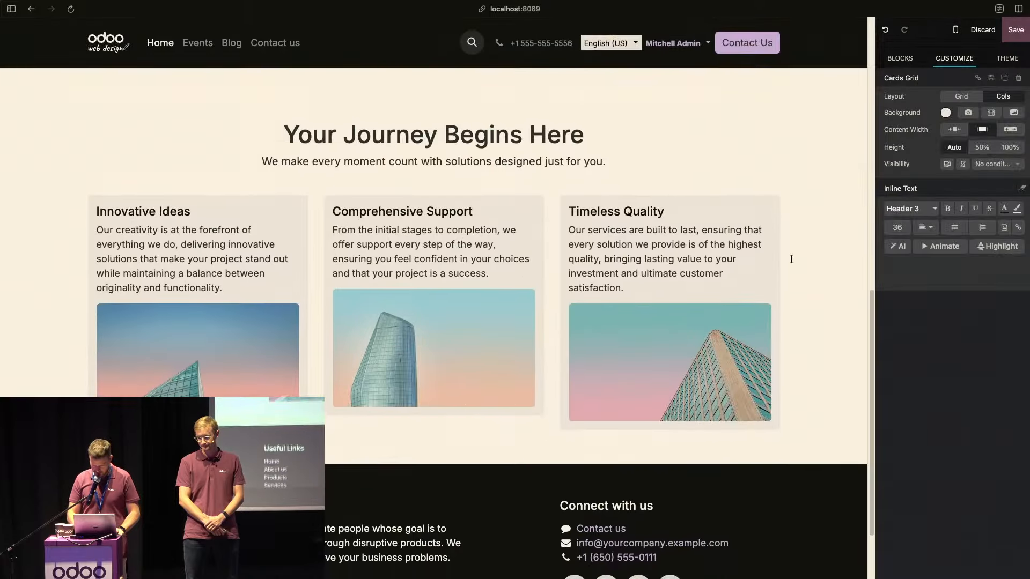
Set the background of the "Your Journey Begins Here" section to the second theme color preset, light beige
{"action": "scroll", "coordinate": [836, 245], "scroll_direction": "up", "scroll_amount": 2}
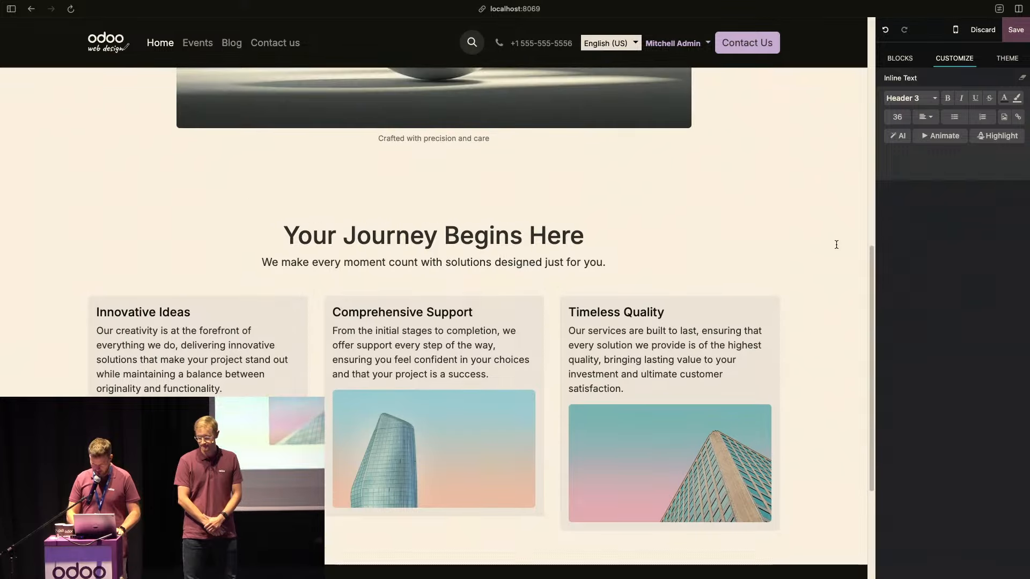
{"action": "left_click", "coordinate": [837, 245]}
{"action": "left_click", "coordinate": [945, 114]}
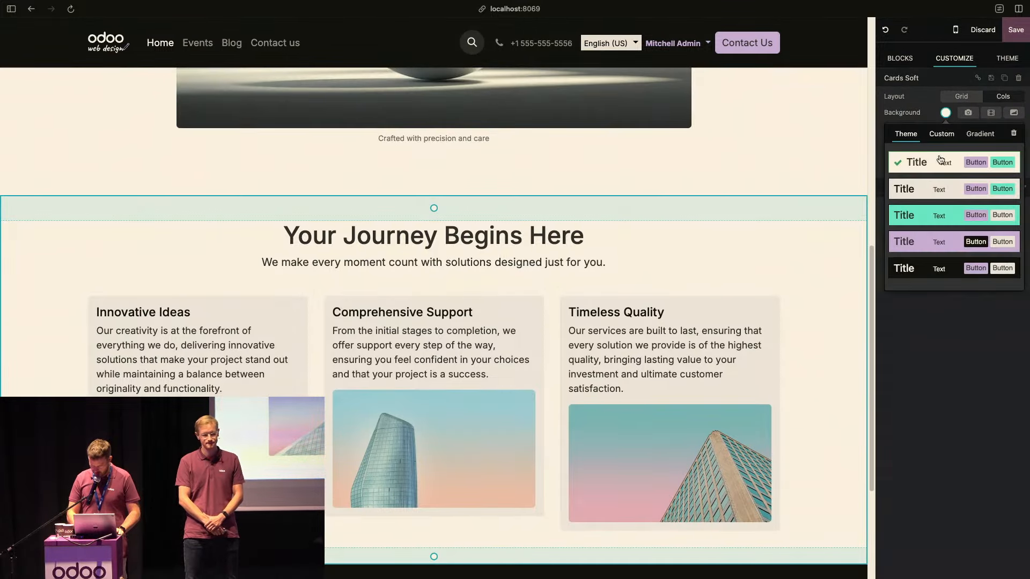
{"action": "left_click", "coordinate": [822, 229]}
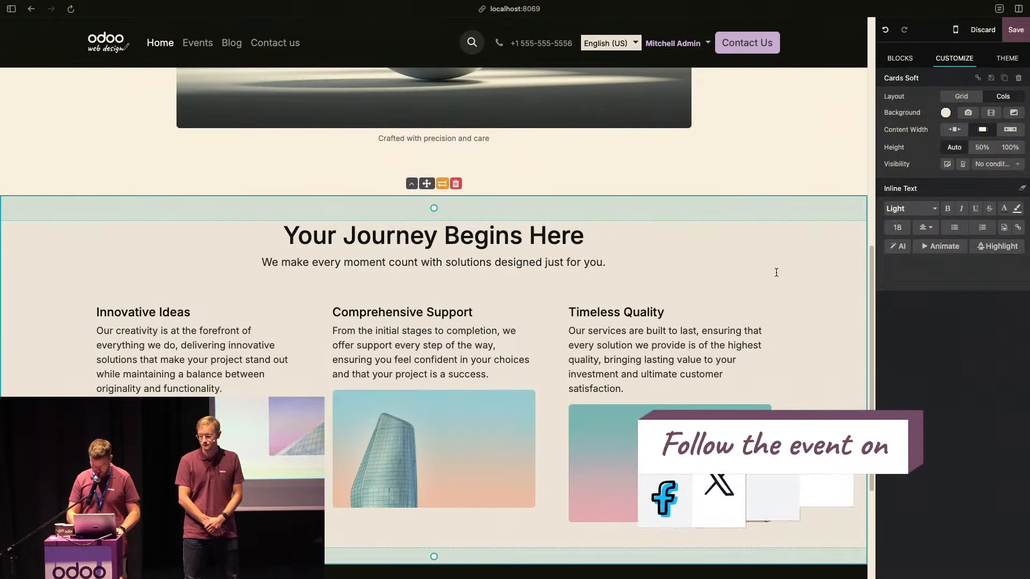
Insert the Images category mosaic block with the "Key Milestone", "Greater Impact", "Innovation Hub" and "Community Focus" tiles below the cards section
{"action": "scroll", "coordinate": [776, 273], "scroll_direction": "down", "scroll_amount": 1}
{"action": "left_click", "coordinate": [901, 58]}
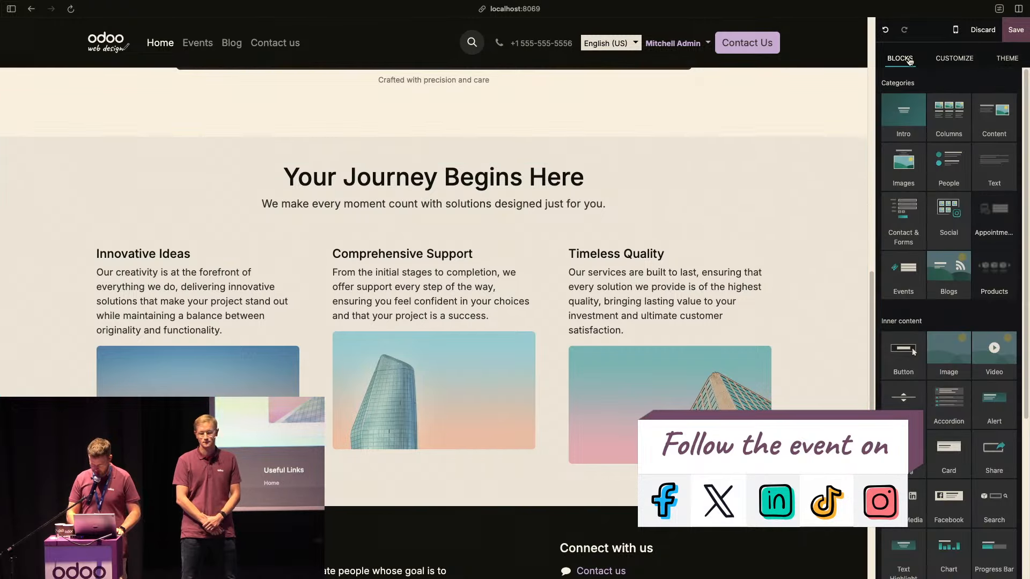
{"action": "left_click", "coordinate": [998, 123]}
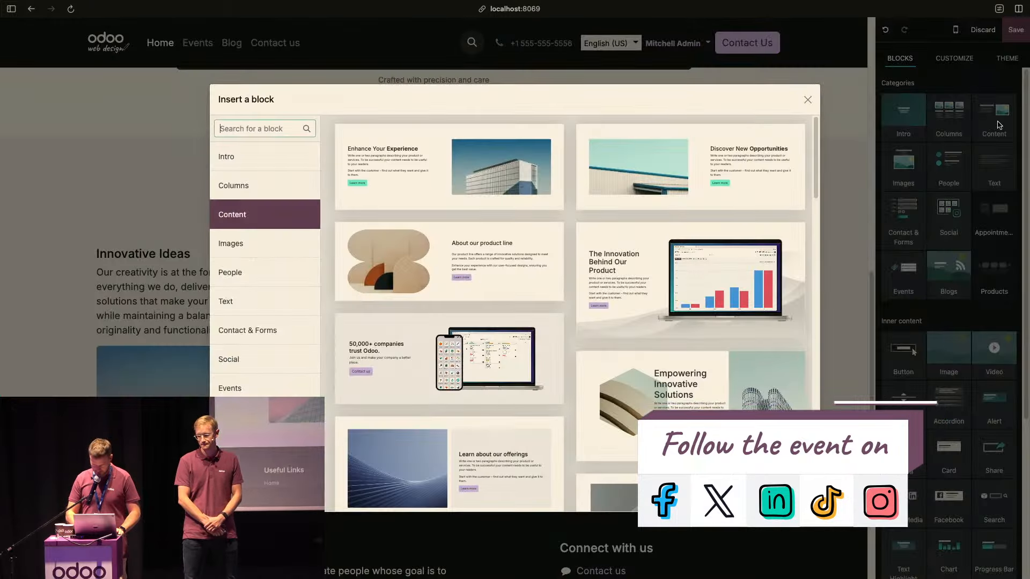
{"action": "left_click", "coordinate": [261, 247]}
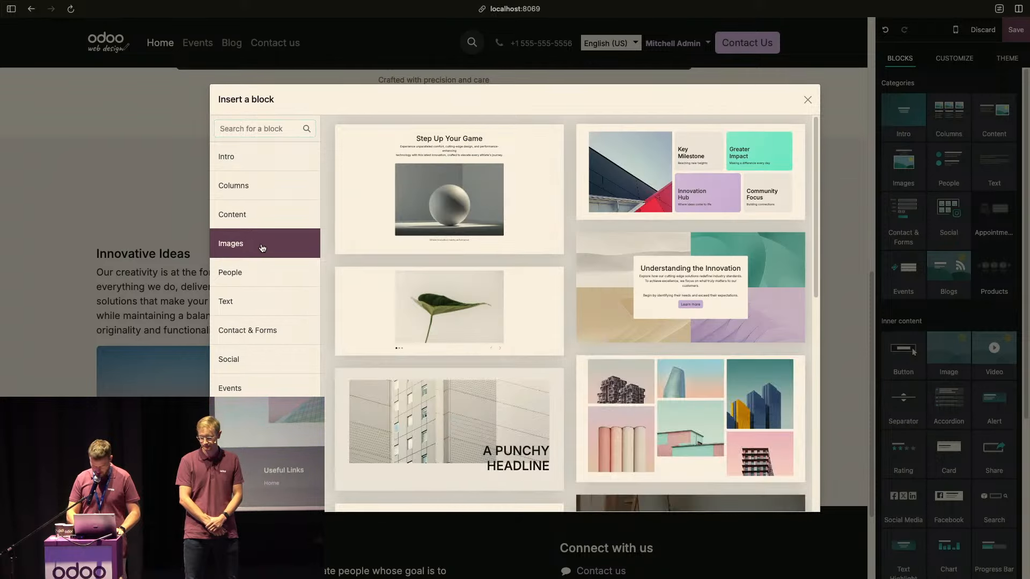
{"action": "scroll", "coordinate": [437, 344], "scroll_direction": "down", "scroll_amount": 3}
{"action": "scroll", "coordinate": [437, 345], "scroll_direction": "down", "scroll_amount": 2}
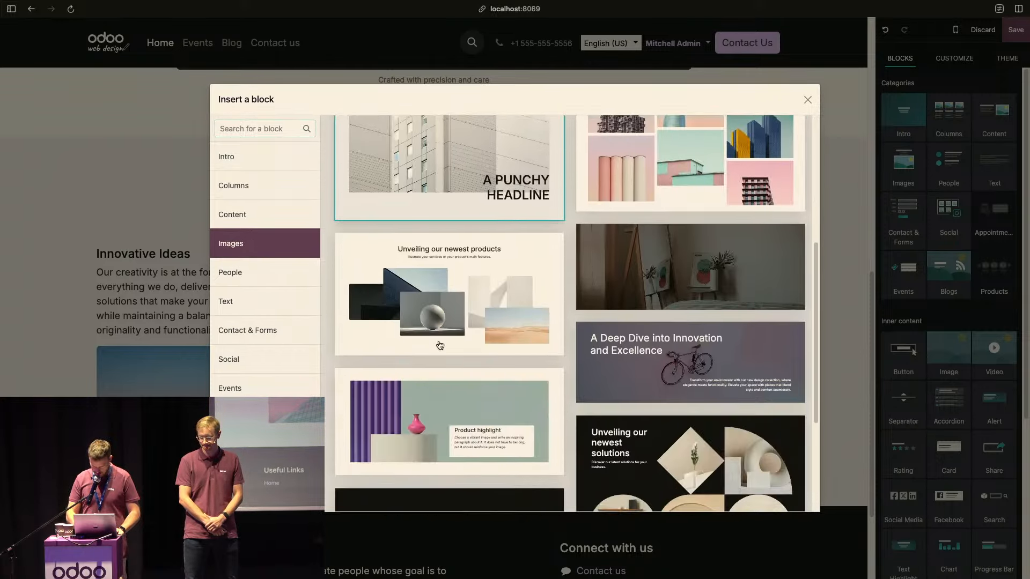
{"action": "scroll", "coordinate": [437, 345], "scroll_direction": "up", "scroll_amount": 5}
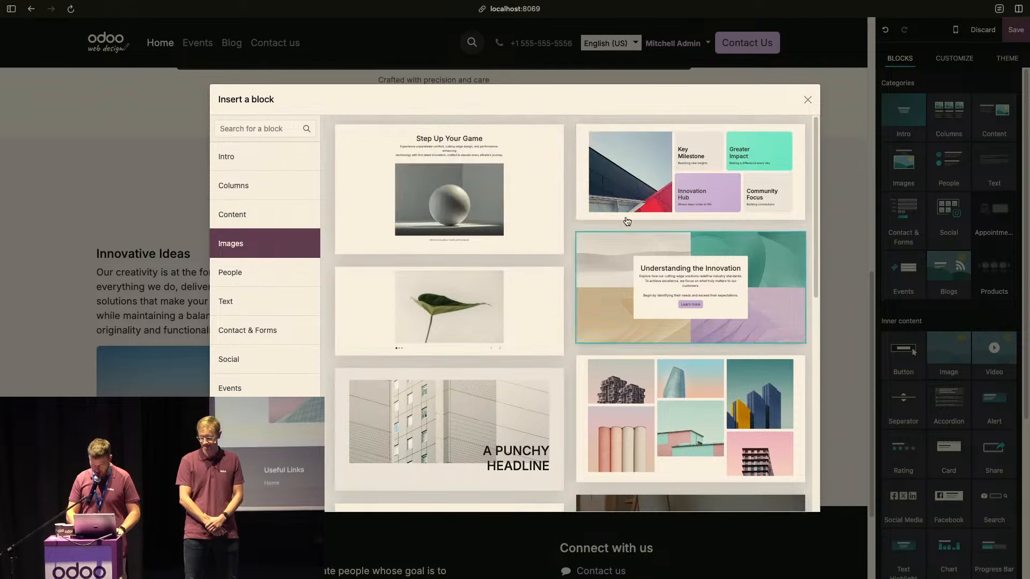
{"action": "left_click", "coordinate": [681, 180]}
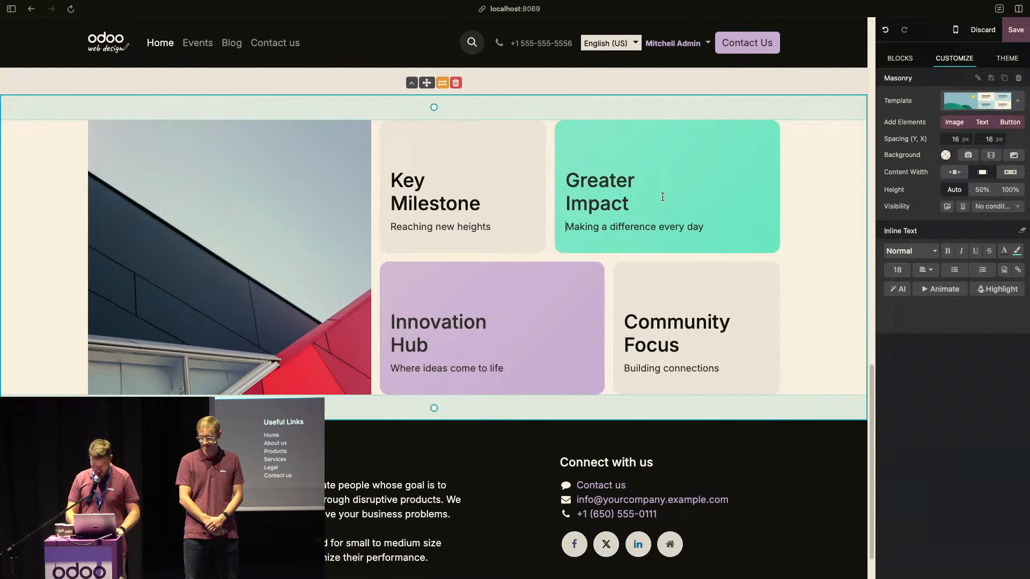
Change the Masonry section's template to the layout with two side-by-side image tiles
{"action": "triple_click", "coordinate": [662, 197]}
{"action": "left_click", "coordinate": [844, 194]}
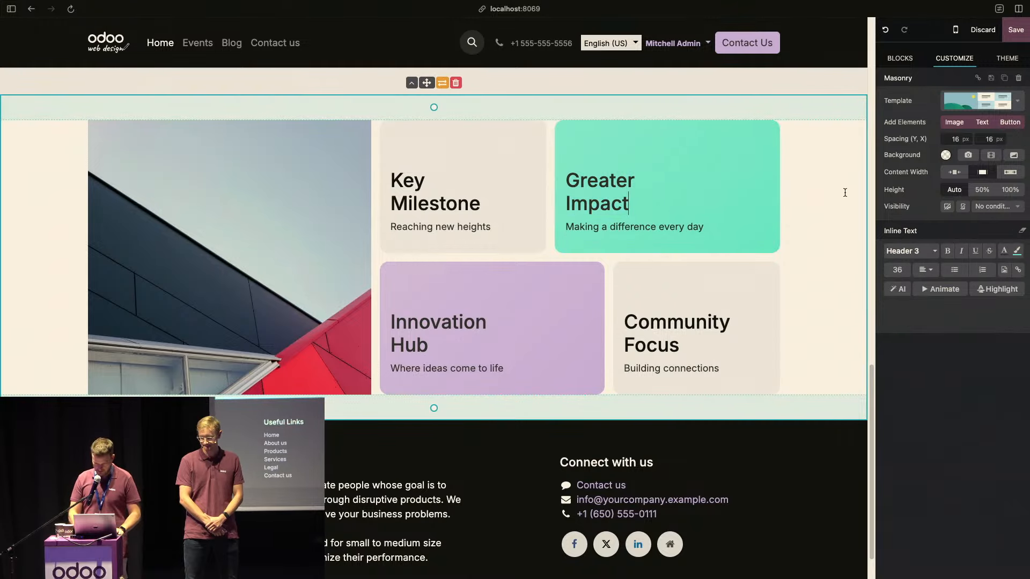
{"action": "left_click", "coordinate": [1020, 107]}
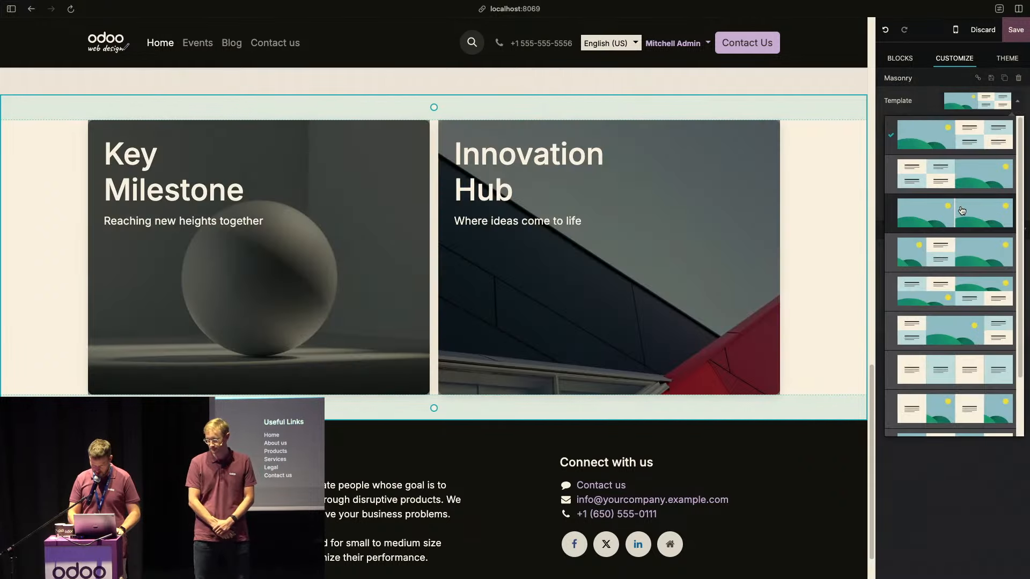
{"action": "left_click", "coordinate": [962, 210]}
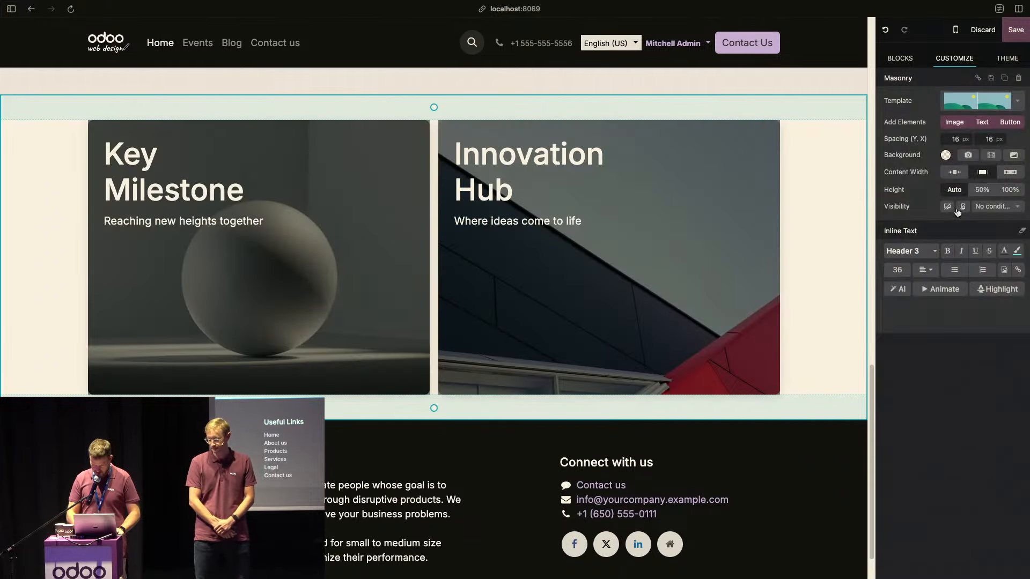
Set the vertical alignment of the "Innovation Hub" and "Key Milestone" tiles to bottom
{"action": "left_click", "coordinate": [695, 232]}
{"action": "left_click", "coordinate": [833, 242]}
{"action": "scroll", "coordinate": [833, 242], "scroll_direction": "up", "scroll_amount": 1}
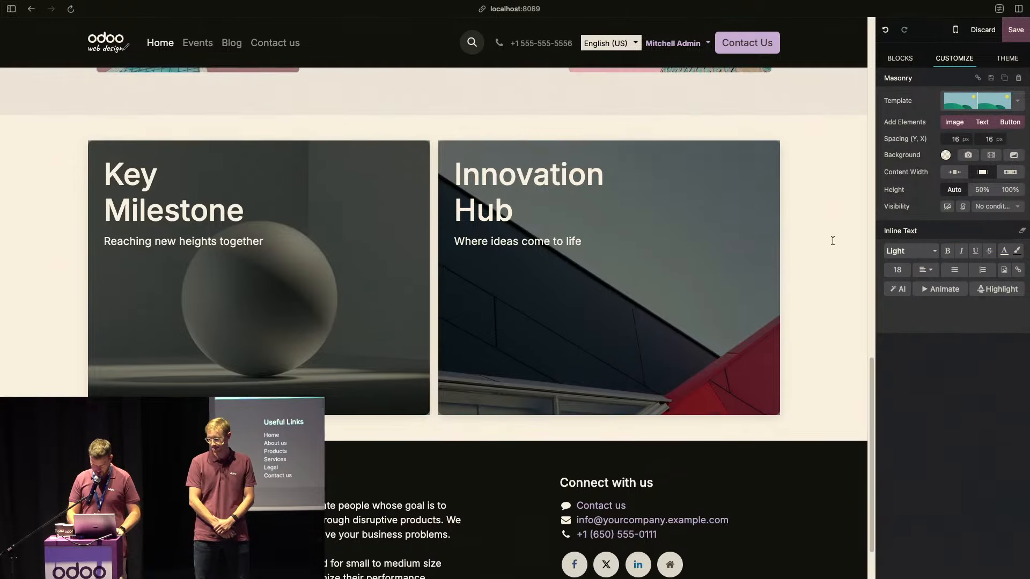
{"action": "left_click", "coordinate": [633, 228]}
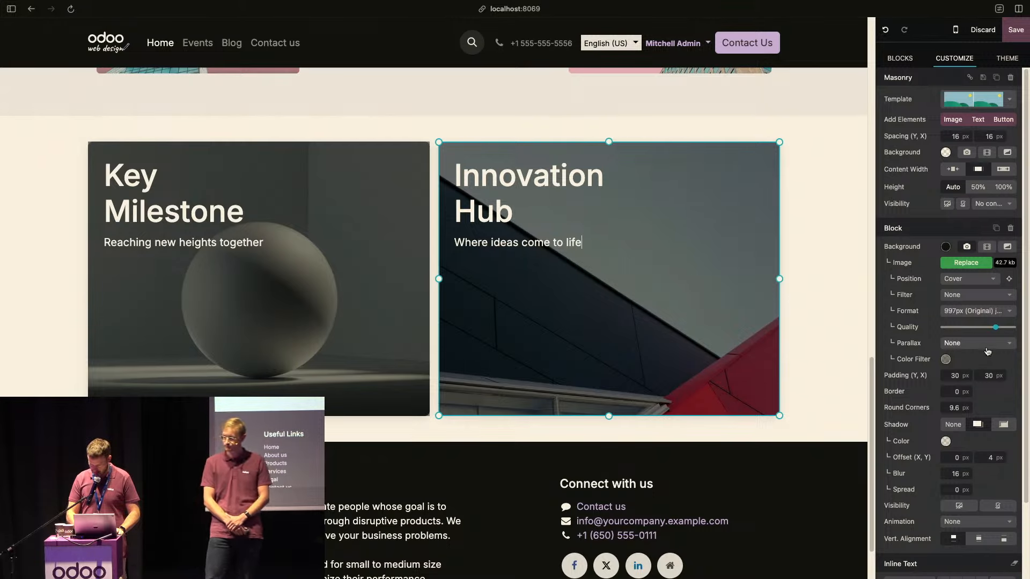
{"action": "scroll", "coordinate": [989, 351], "scroll_direction": "down", "scroll_amount": 3}
{"action": "left_click", "coordinate": [1004, 452]}
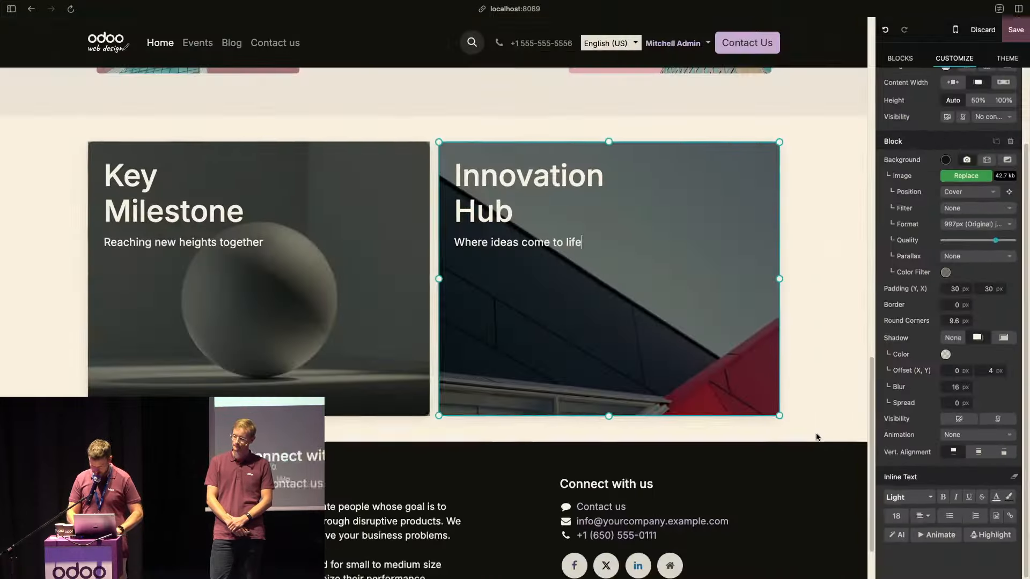
{"action": "left_click", "coordinate": [911, 456]}
{"action": "left_click", "coordinate": [1004, 453]}
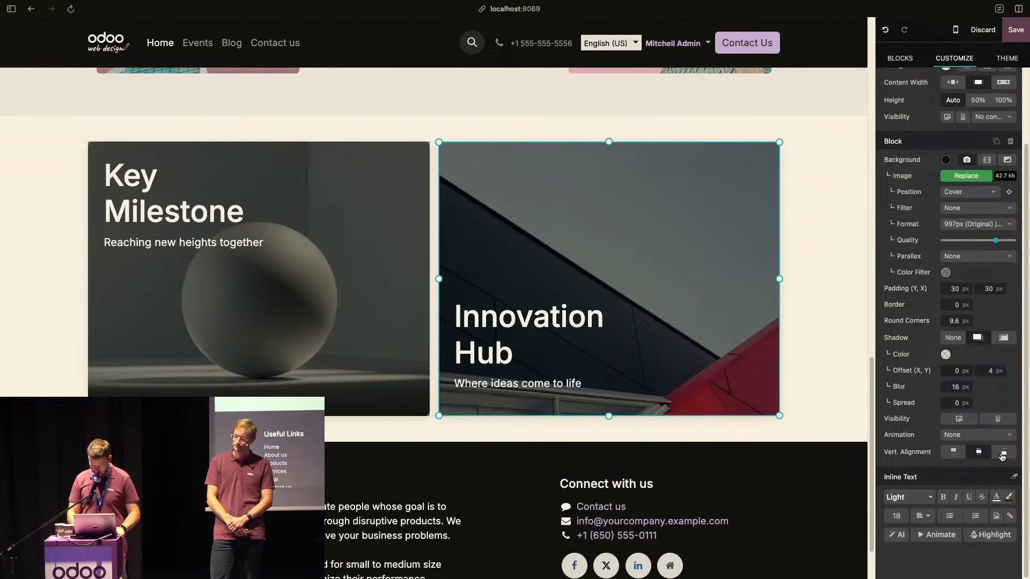
{"action": "left_click", "coordinate": [333, 274]}
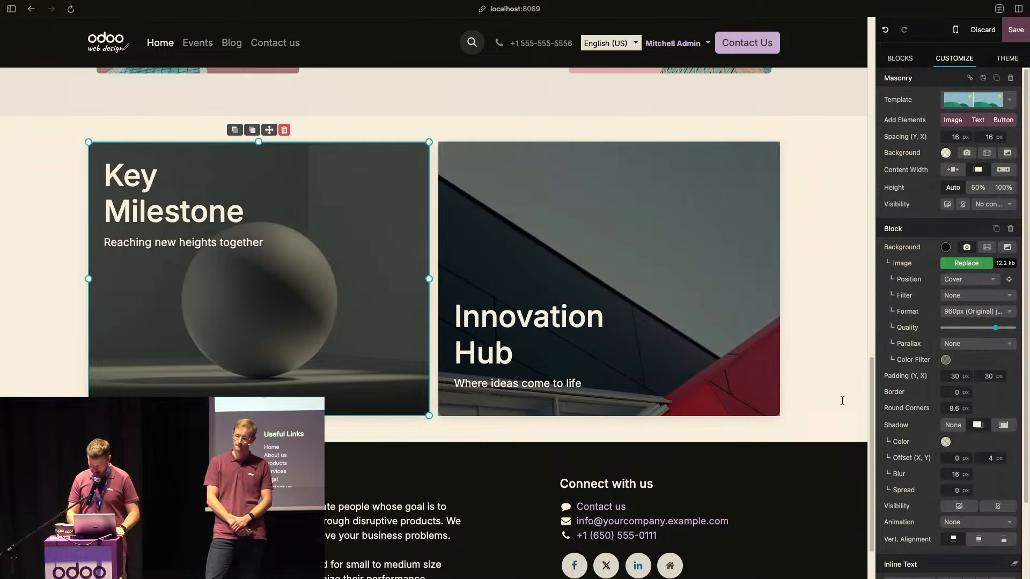
{"action": "left_click", "coordinate": [1004, 542]}
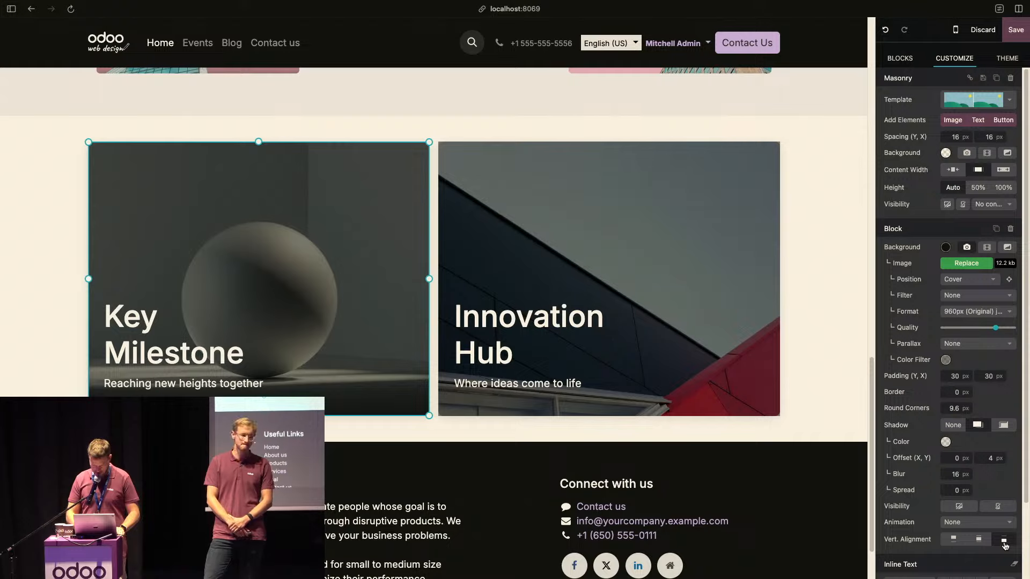
Search the blocks for "faq", insert the "Frequently asked questions" block below the image tiles, and enlarge its top and bottom padding
{"action": "left_click", "coordinate": [901, 59]}
{"action": "left_click", "coordinate": [952, 117]}
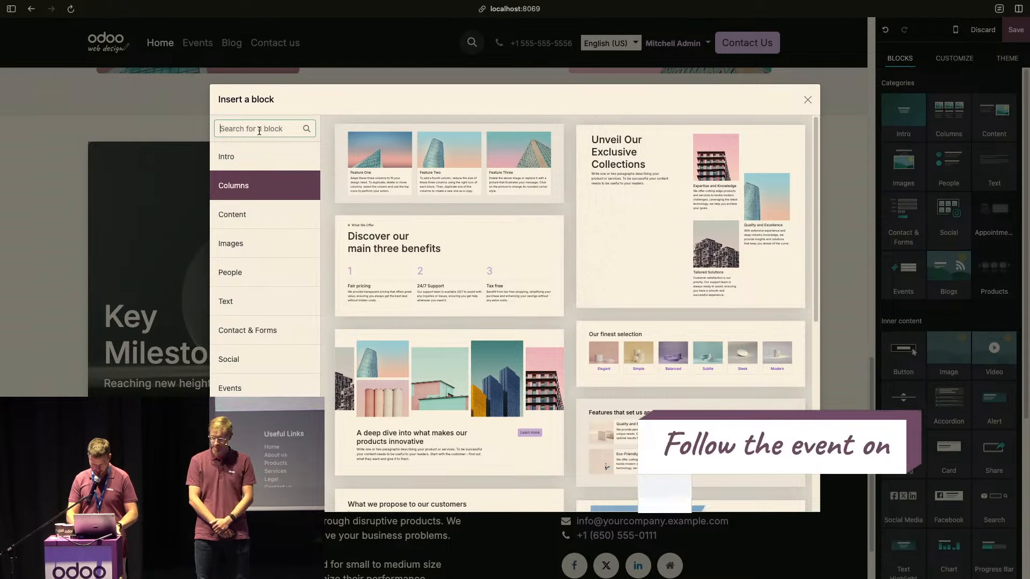
{"action": "type", "text": "faq"}
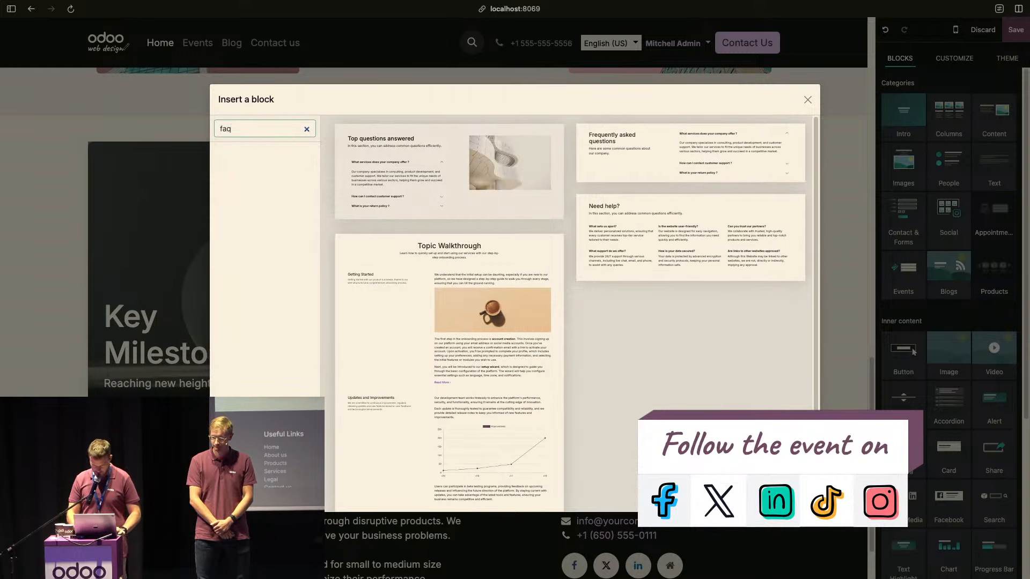
{"action": "scroll", "coordinate": [508, 311], "scroll_direction": "down", "scroll_amount": 2}
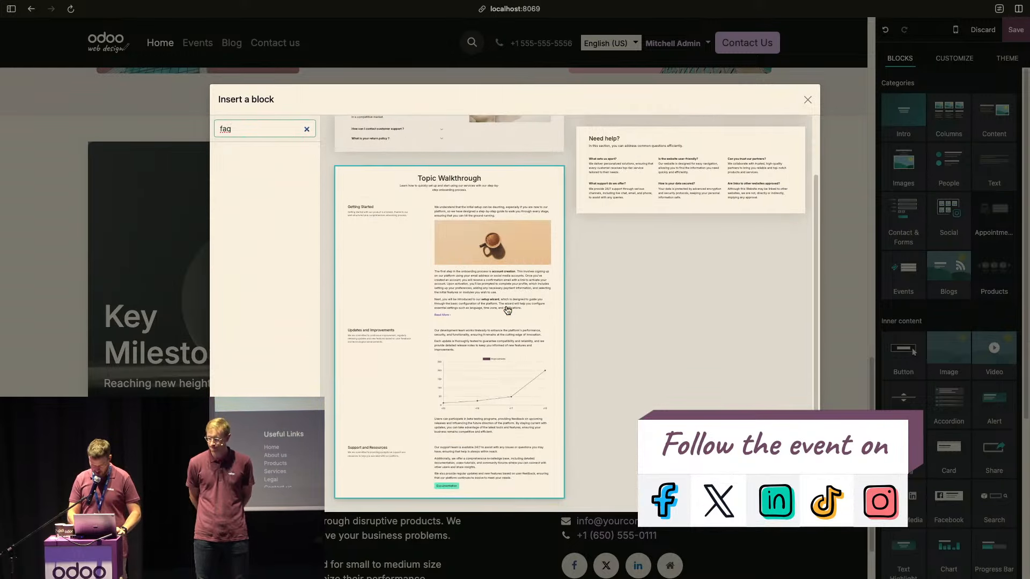
{"action": "scroll", "coordinate": [508, 311], "scroll_direction": "up", "scroll_amount": 2}
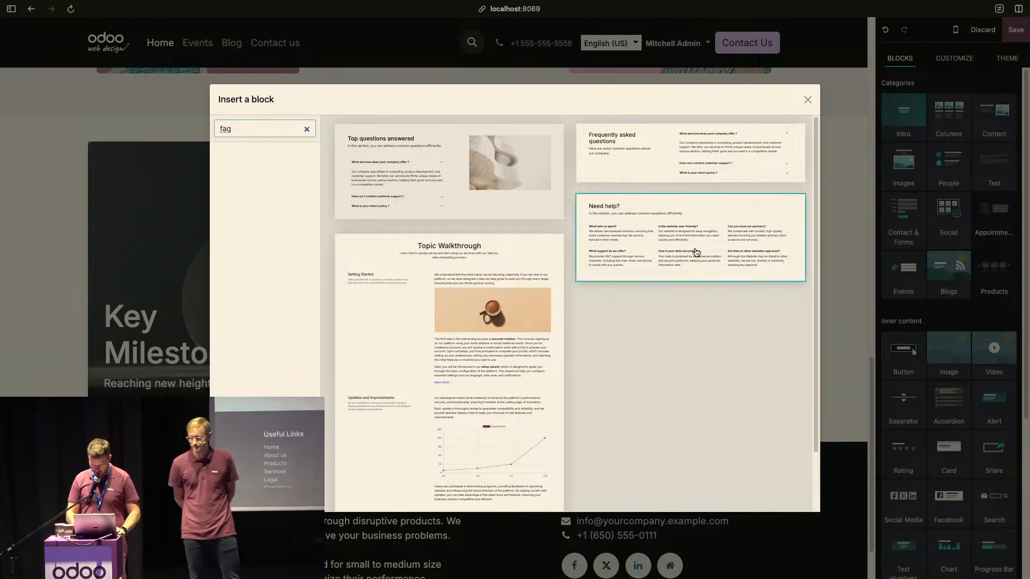
{"action": "left_click", "coordinate": [713, 155]}
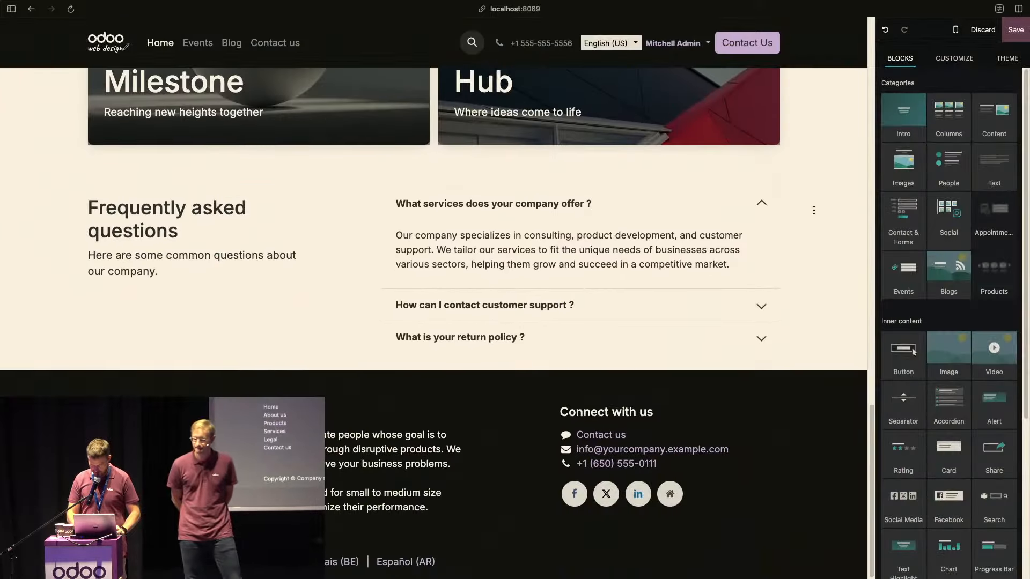
{"action": "left_click_drag", "start_coordinate": [439, 179], "coordinate": [439, 209]}
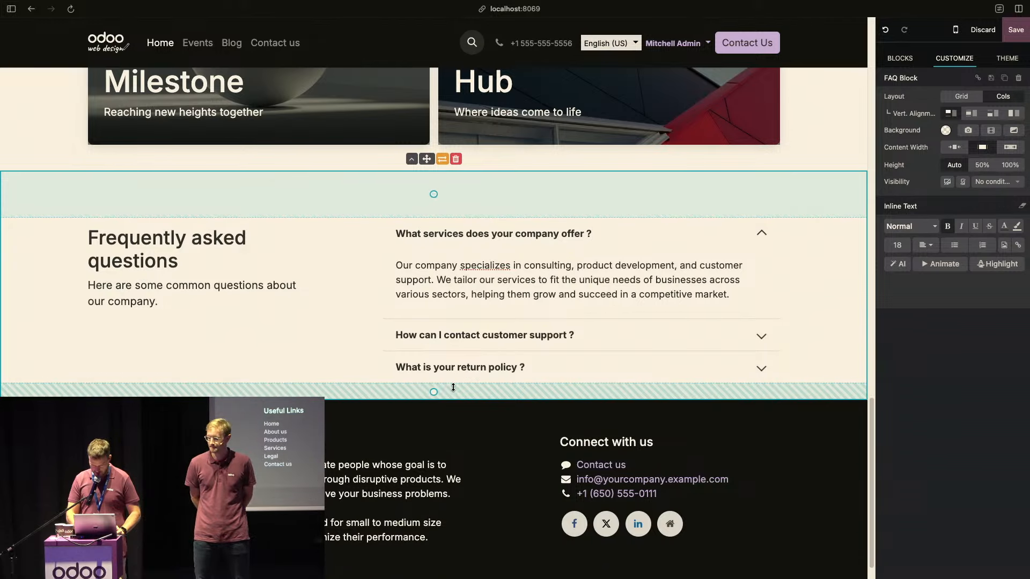
{"action": "left_click_drag", "start_coordinate": [435, 392], "coordinate": [435, 444]}
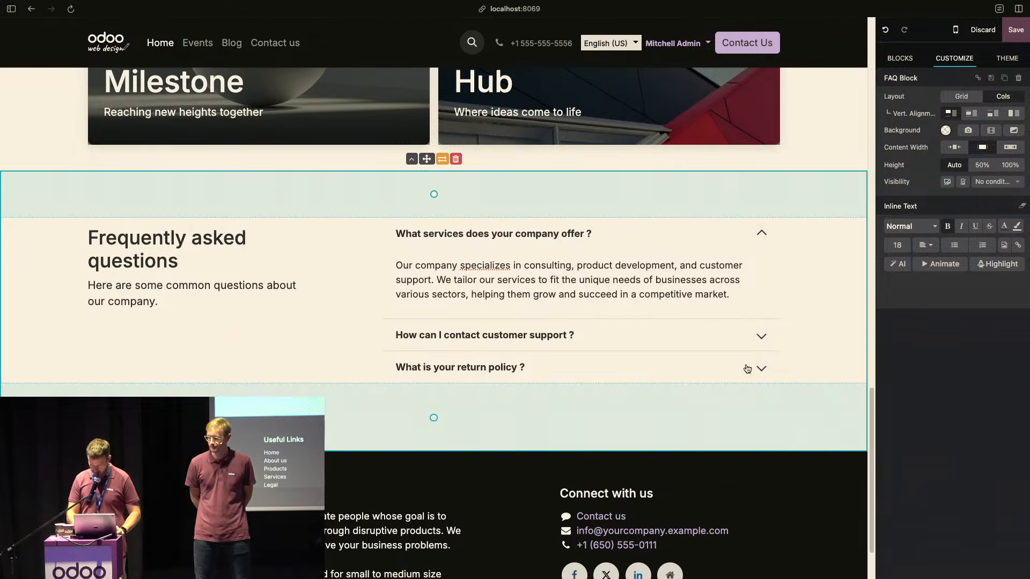
Set the FAQ accordion's style to Highlight Active and expand each question in turn to check the highlighting
{"action": "left_click", "coordinate": [673, 337]}
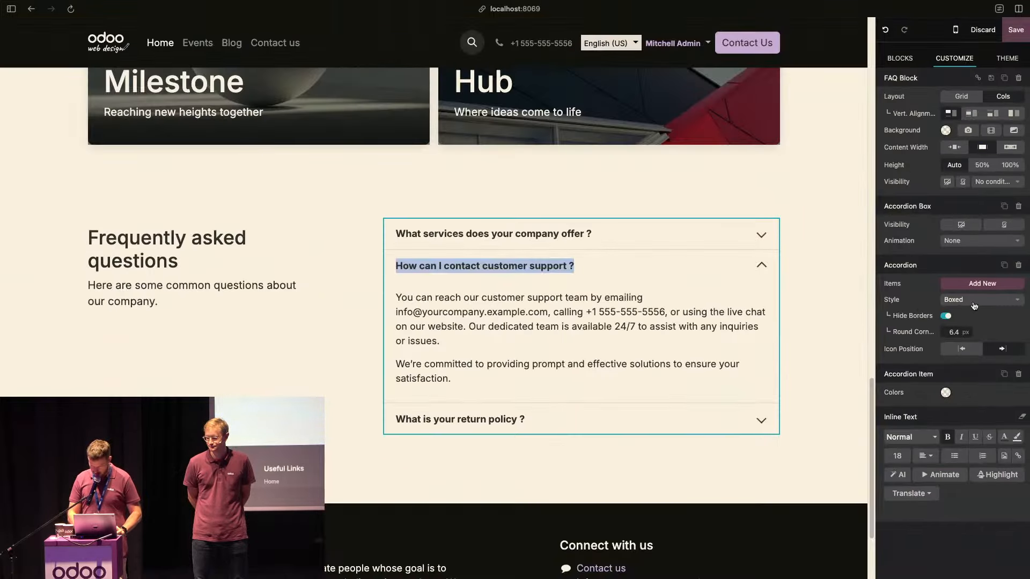
{"action": "left_click", "coordinate": [925, 303]}
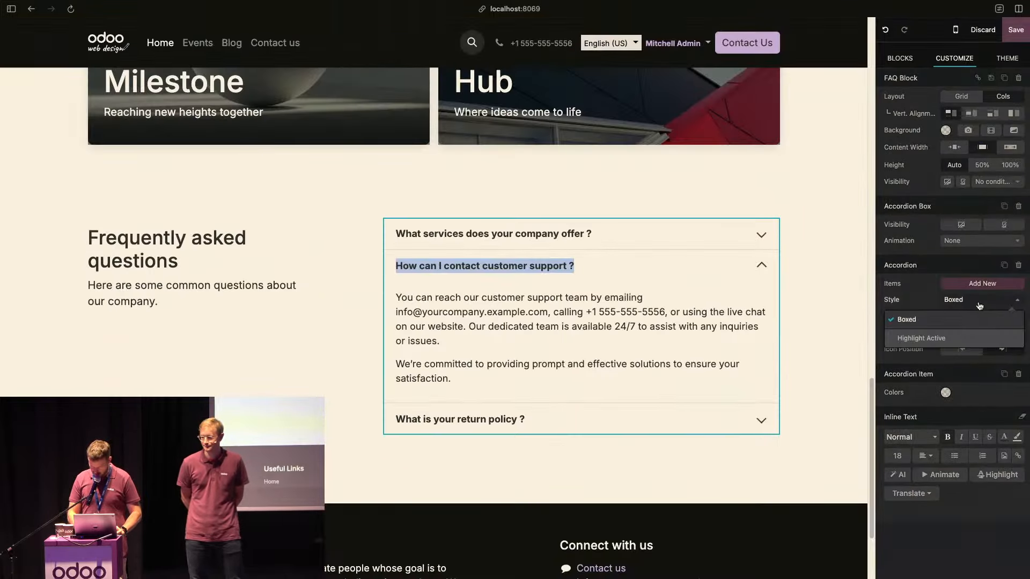
{"action": "left_click", "coordinate": [941, 339]}
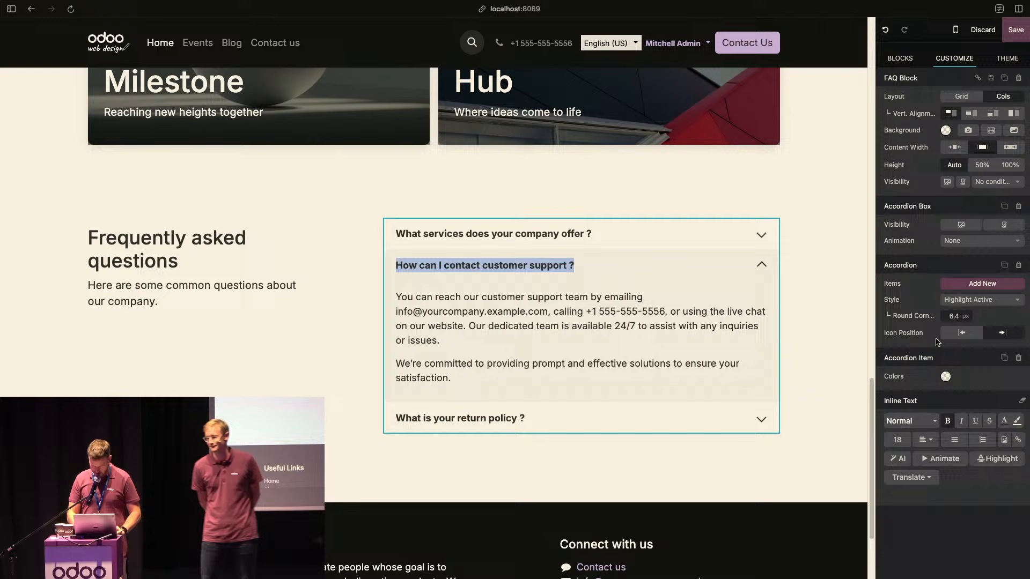
{"action": "left_click", "coordinate": [826, 330]}
{"action": "left_click", "coordinate": [588, 413]}
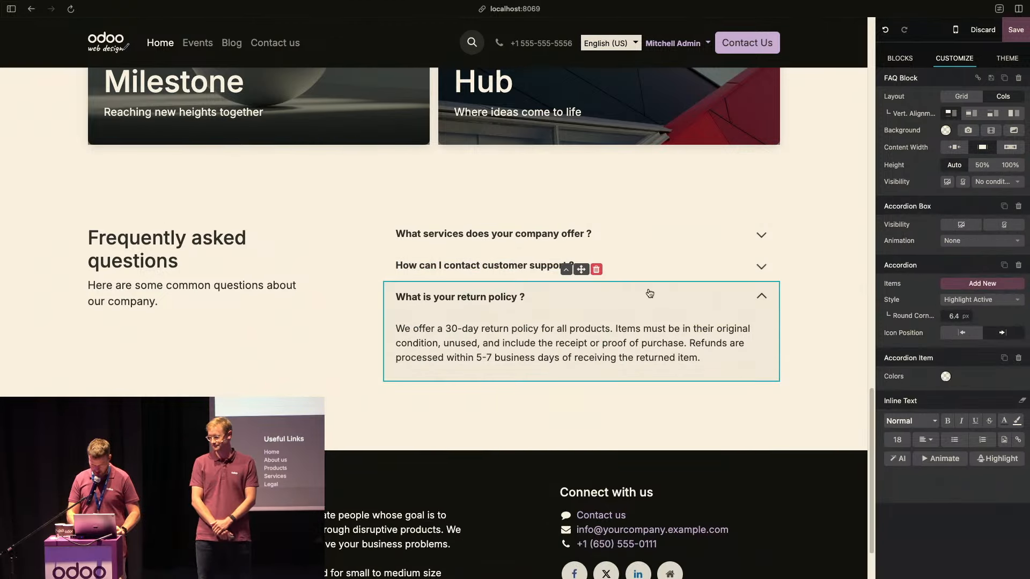
{"action": "left_click", "coordinate": [669, 268]}
{"action": "left_click", "coordinate": [688, 243]}
{"action": "left_click", "coordinate": [815, 265]}
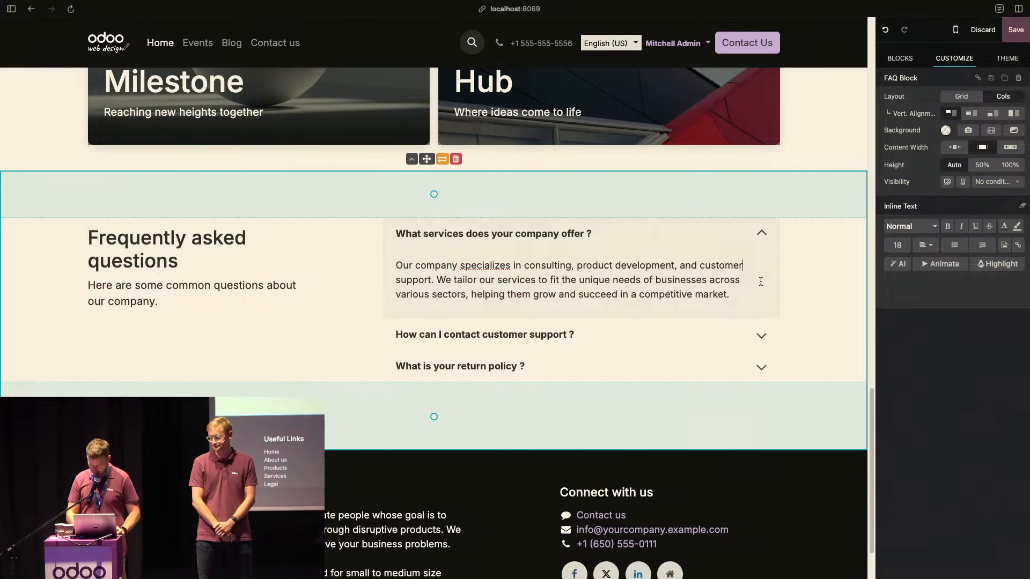
{"action": "left_click", "coordinate": [905, 60]}
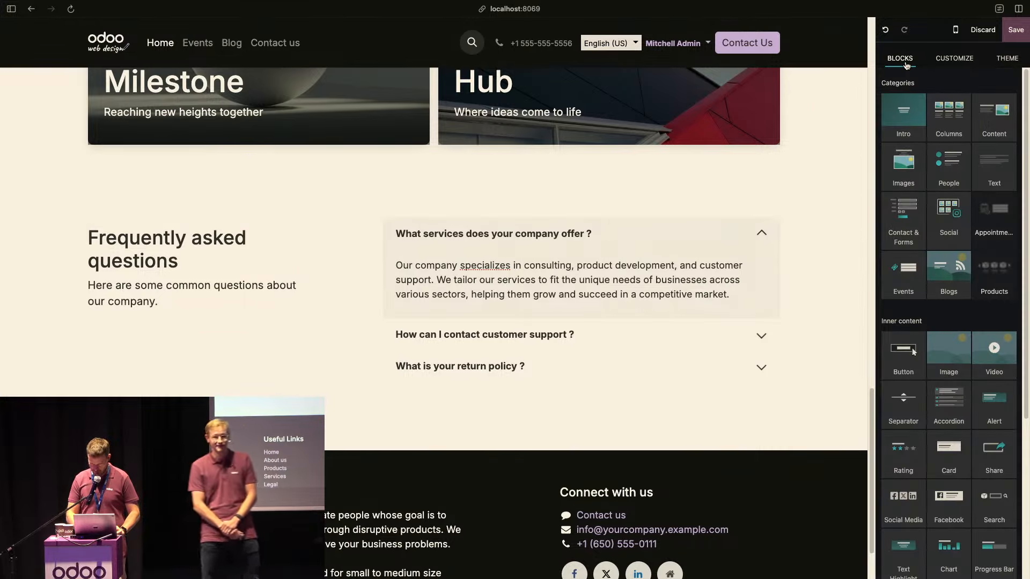
{"action": "left_click", "coordinate": [953, 277]}
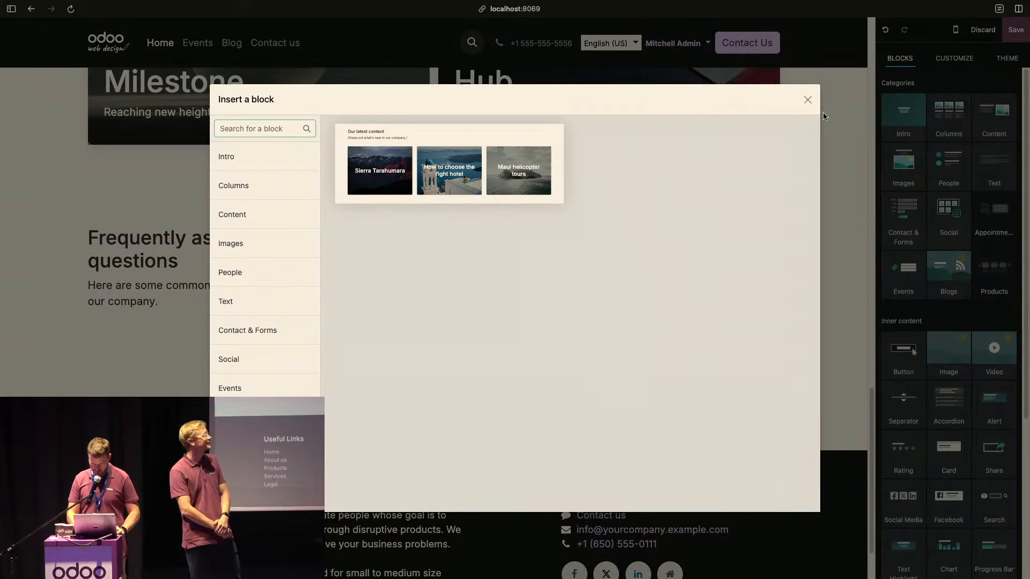
{"action": "left_click", "coordinate": [807, 100]}
Review the assembled home page, save it, and dismiss the page title notification
{"action": "scroll", "coordinate": [825, 189], "scroll_direction": "up", "scroll_amount": 5}
{"action": "scroll", "coordinate": [825, 190], "scroll_direction": "up", "scroll_amount": 10}
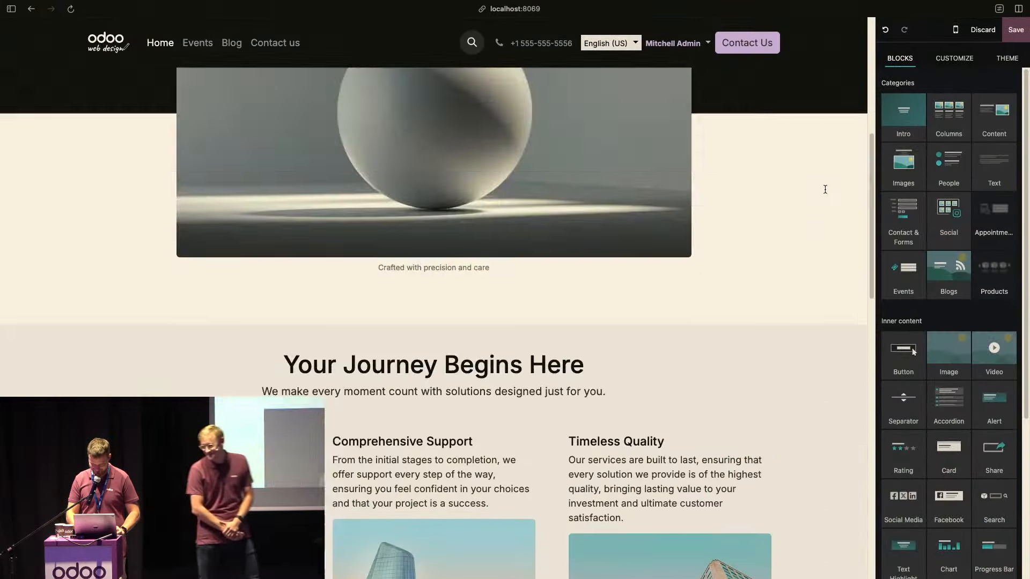
{"action": "scroll", "coordinate": [825, 190], "scroll_direction": "down", "scroll_amount": 12}
{"action": "scroll", "coordinate": [825, 189], "scroll_direction": "down", "scroll_amount": 1}
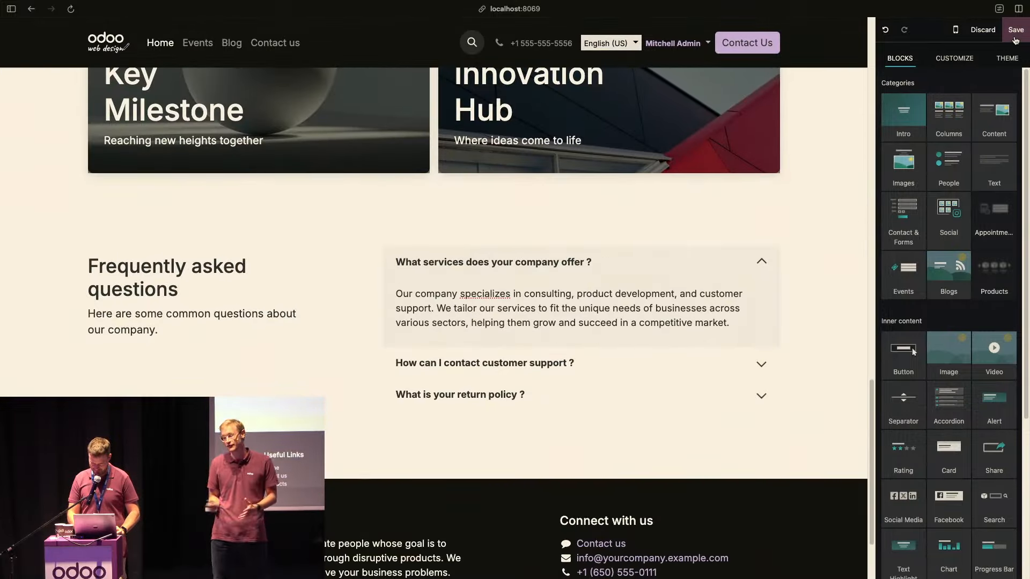
{"action": "left_click", "coordinate": [1015, 30]}
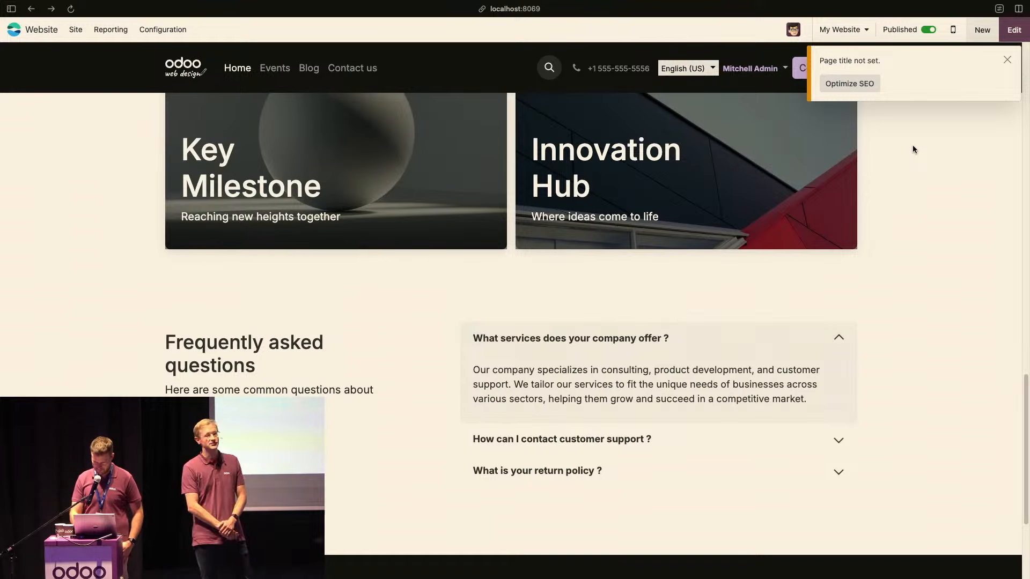
{"action": "left_click", "coordinate": [1008, 60]}
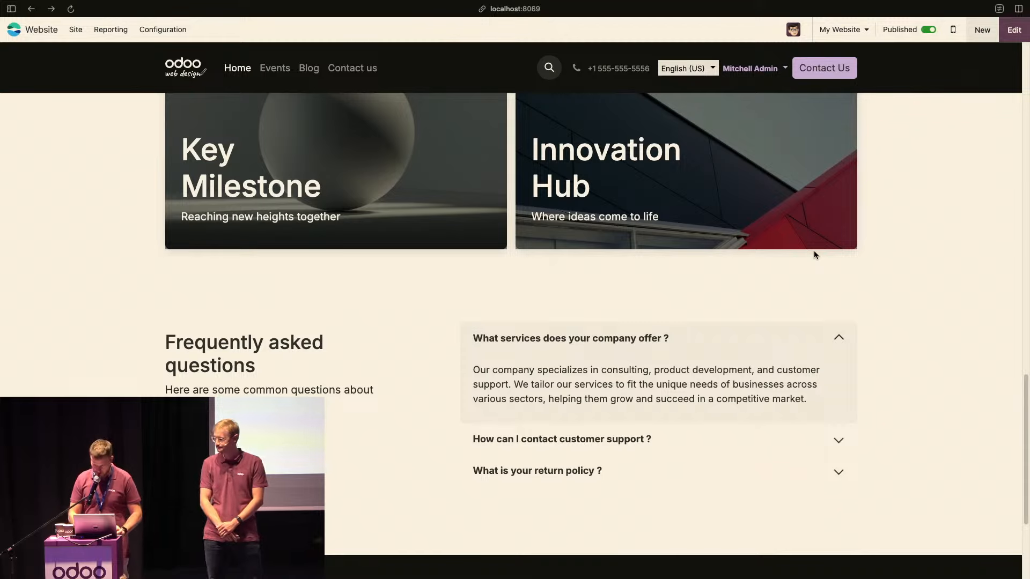
Reopen the home page for editing and save the FAQ block as a reusable custom block, accepting the page reload
{"action": "scroll", "coordinate": [813, 250], "scroll_direction": "up", "scroll_amount": 5}
{"action": "left_click", "coordinate": [1008, 34]}
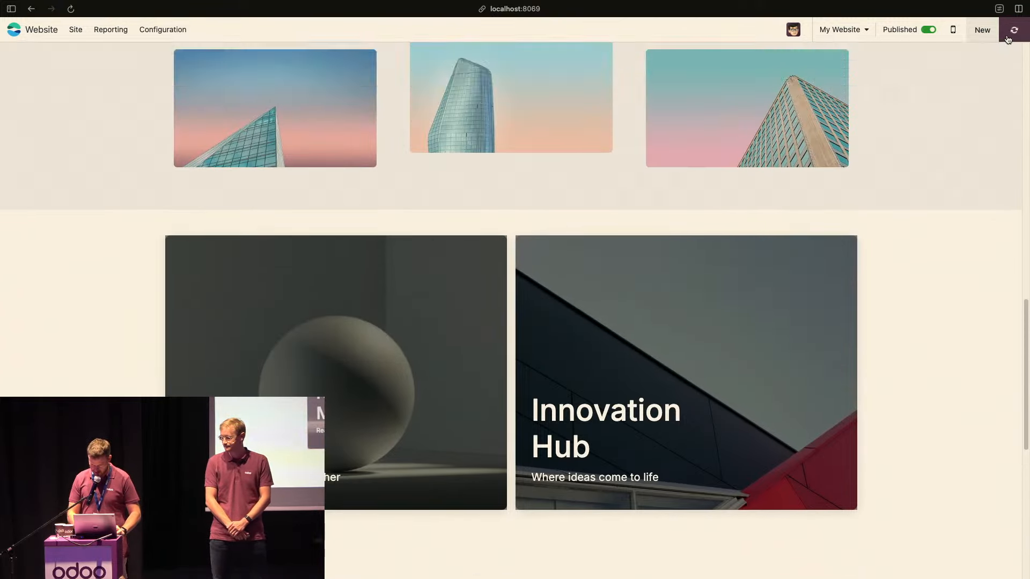
{"action": "scroll", "coordinate": [820, 227], "scroll_direction": "down", "scroll_amount": 5}
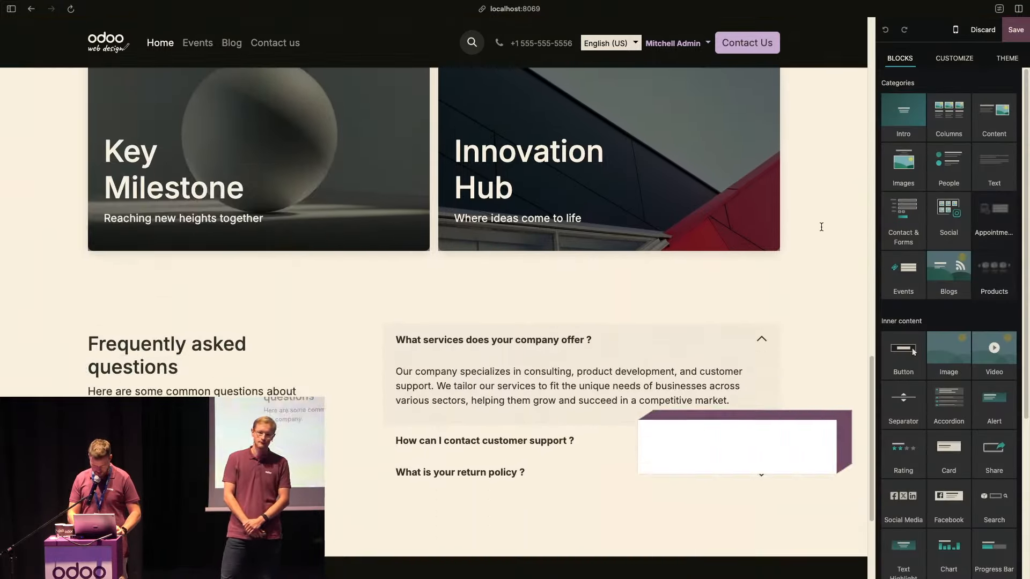
{"action": "scroll", "coordinate": [826, 247], "scroll_direction": "down", "scroll_amount": 2}
{"action": "left_click", "coordinate": [832, 272]}
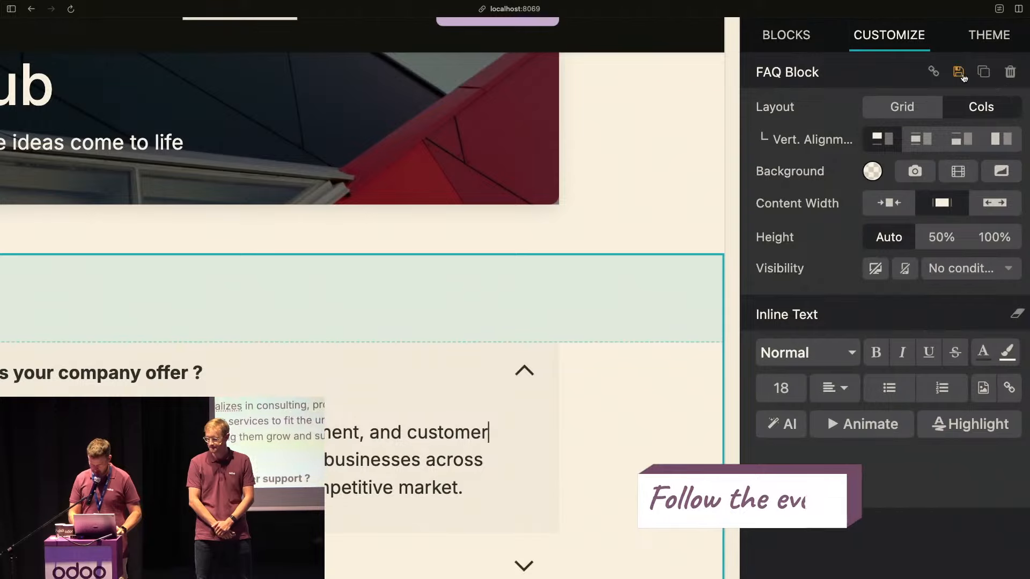
{"action": "left_click", "coordinate": [959, 73]}
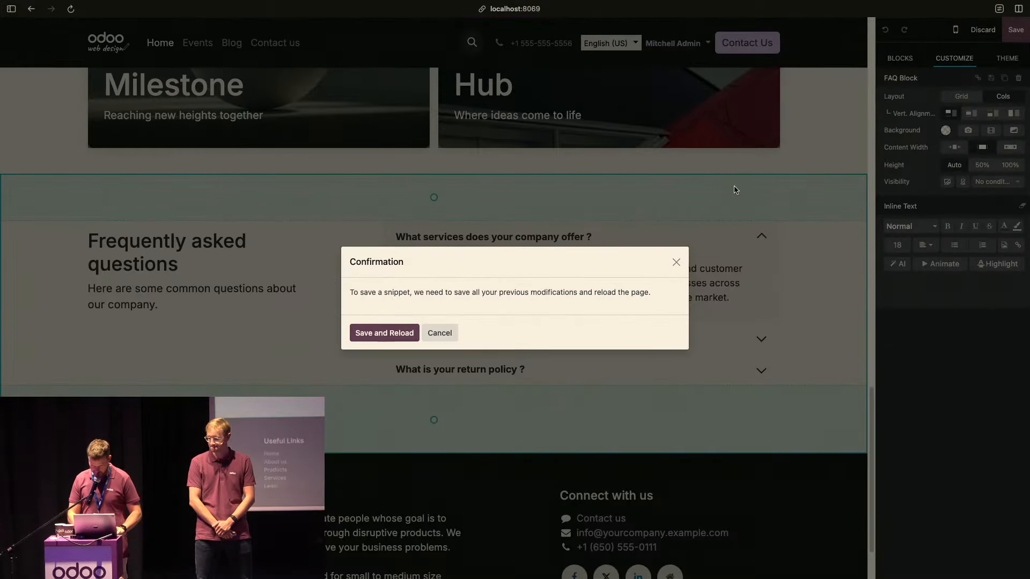
{"action": "left_click", "coordinate": [377, 333]}
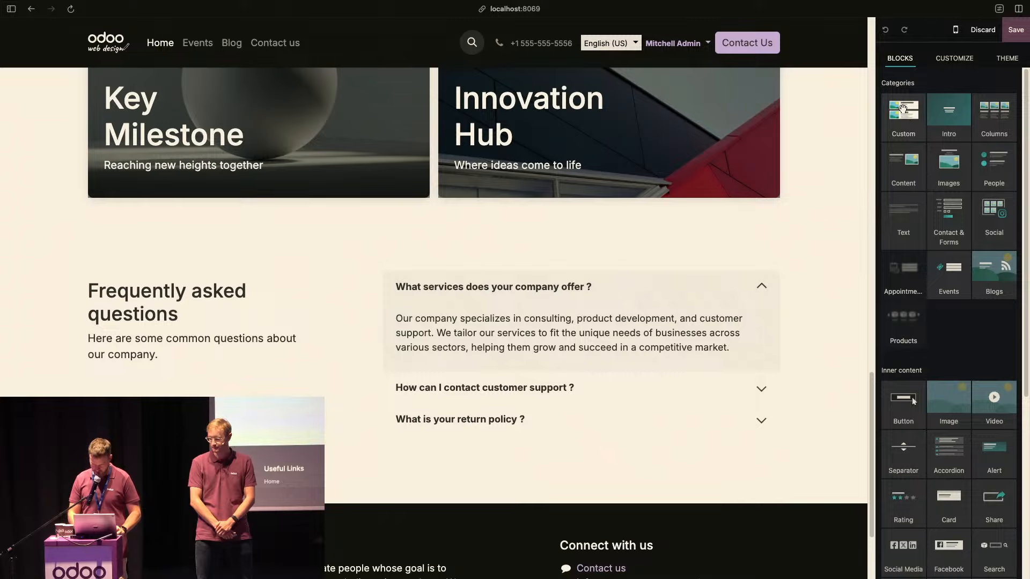
Rename the saved custom FAQ block as "FAQ for my services" and close the block library
{"action": "left_click", "coordinate": [903, 110]}
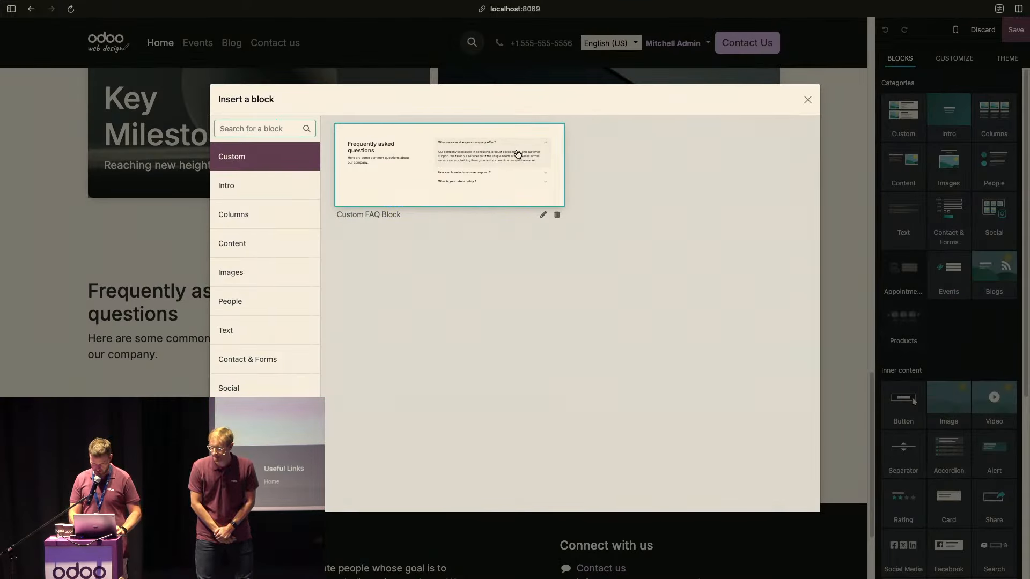
{"action": "left_click", "coordinate": [543, 215]}
{"action": "triple_click", "coordinate": [450, 296]}
{"action": "type", "text": "FAQ for my services"}
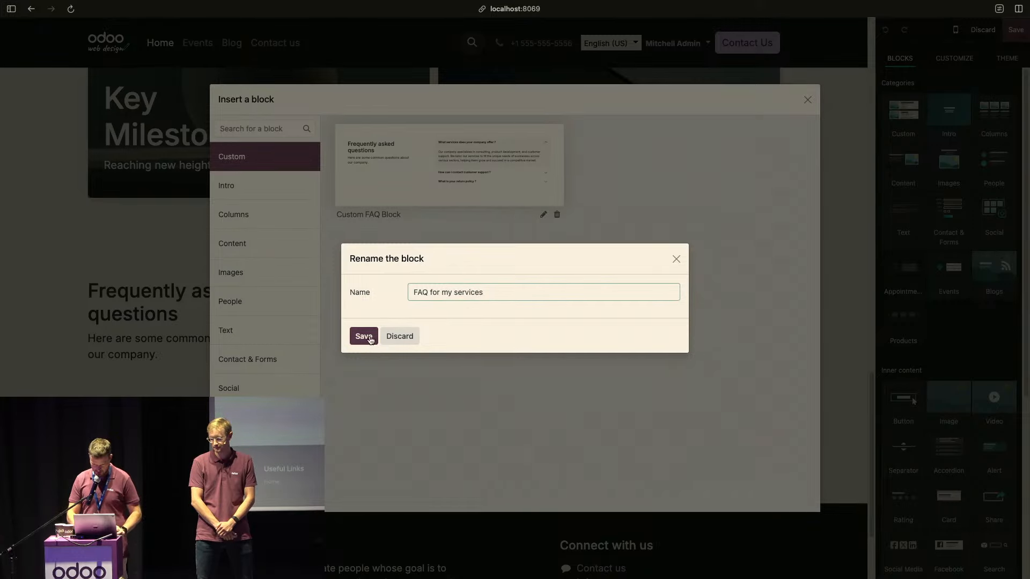
{"action": "left_click", "coordinate": [364, 336]}
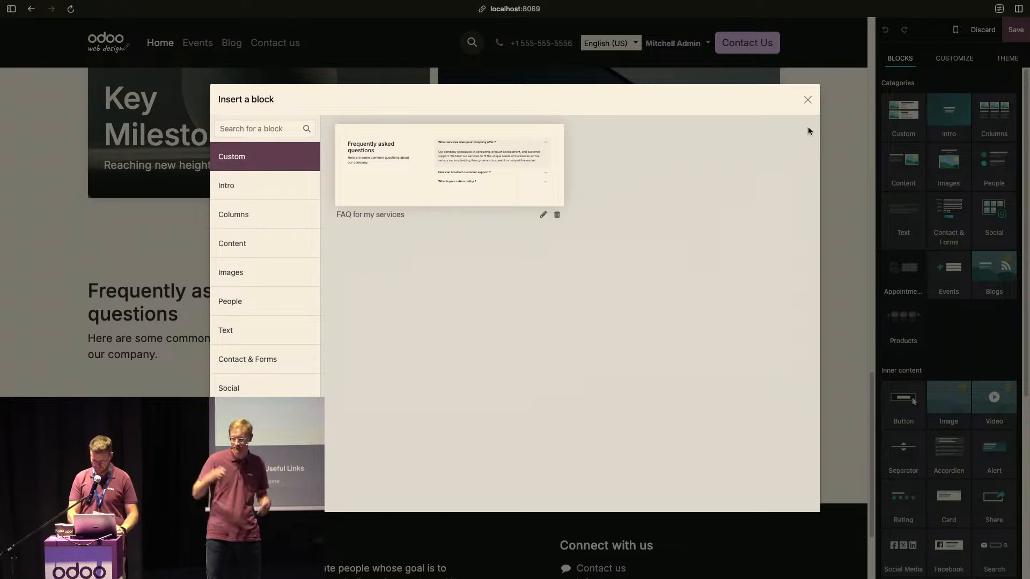
{"action": "left_click", "coordinate": [808, 100]}
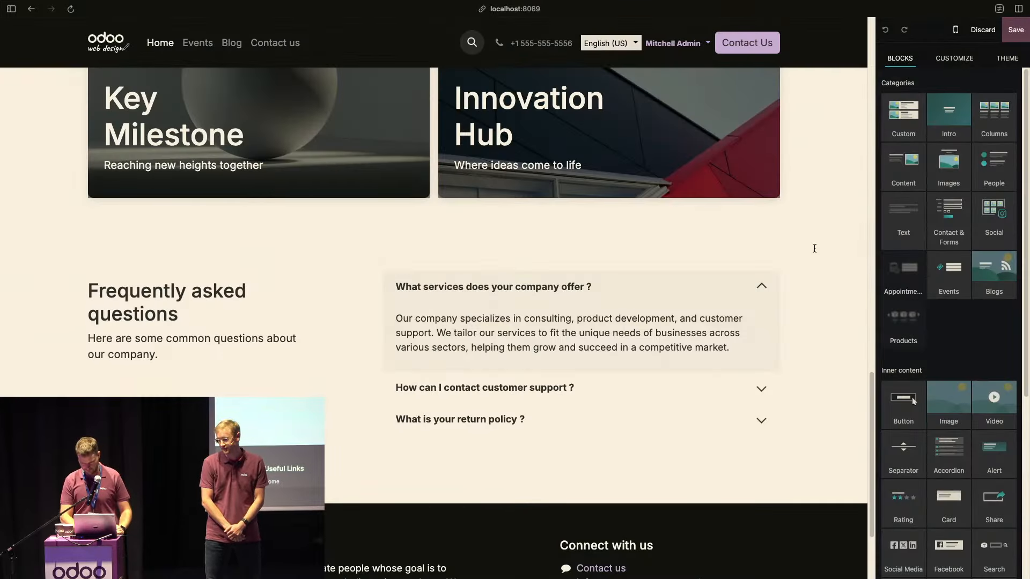
Save the home page and mark it as a template in its page properties
{"action": "scroll", "coordinate": [814, 248], "scroll_direction": "up", "scroll_amount": 20}
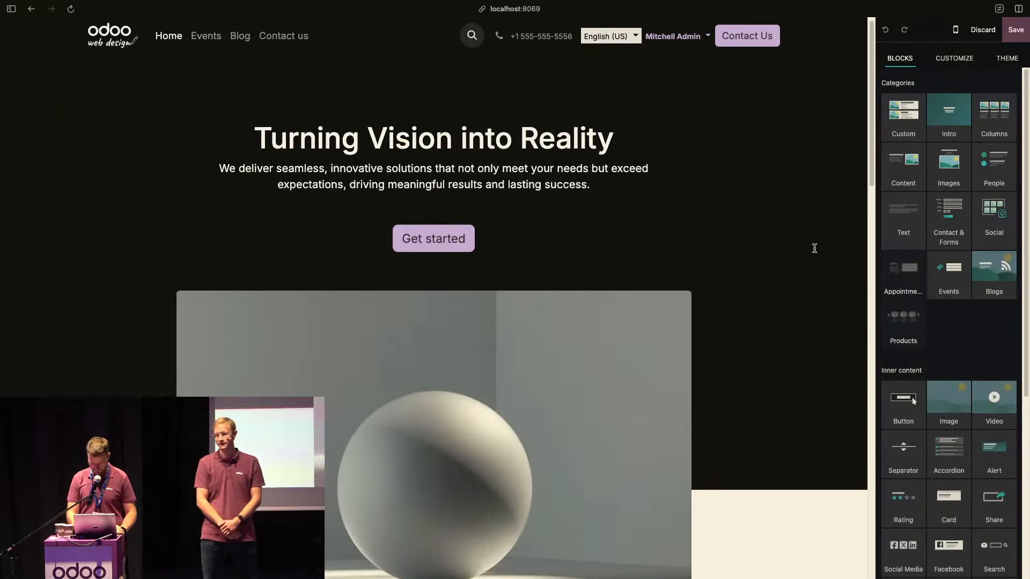
{"action": "left_click", "coordinate": [1016, 30]}
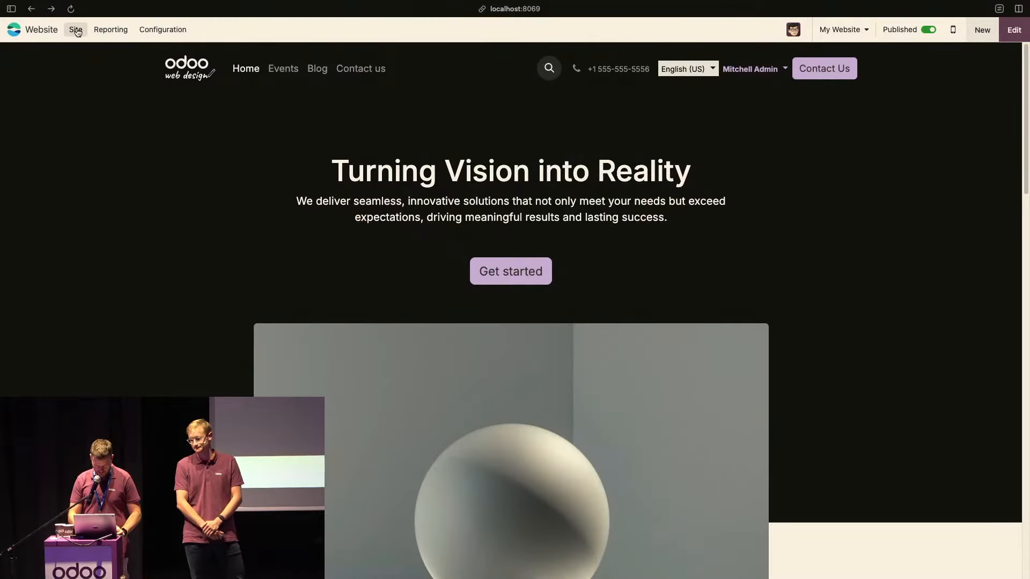
{"action": "left_click", "coordinate": [76, 30]}
{"action": "left_click", "coordinate": [99, 158]}
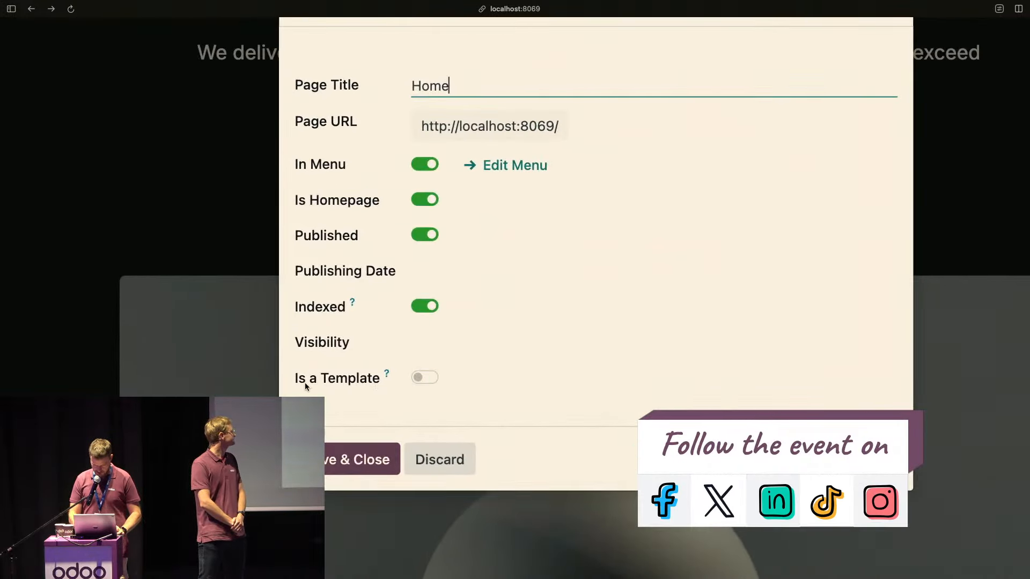
{"action": "left_click", "coordinate": [427, 378]}
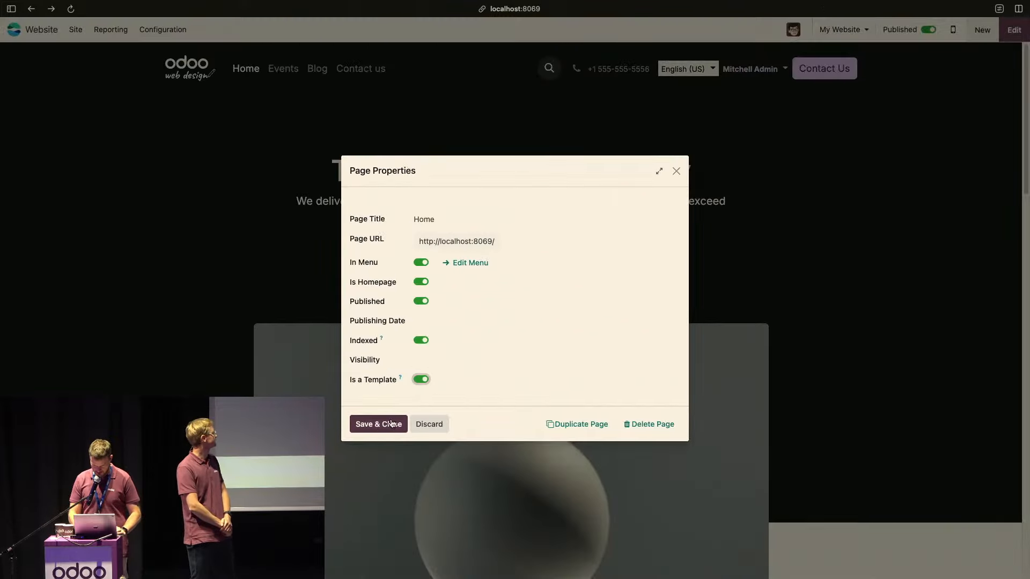
{"action": "left_click", "coordinate": [391, 424]}
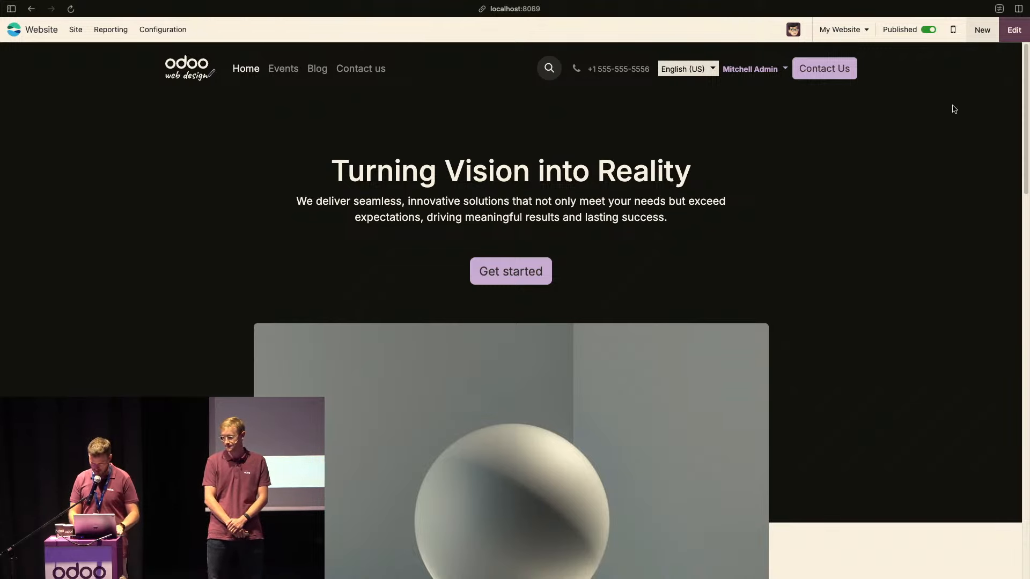
Start a new website page from the custom home page template
{"action": "left_click", "coordinate": [982, 31]}
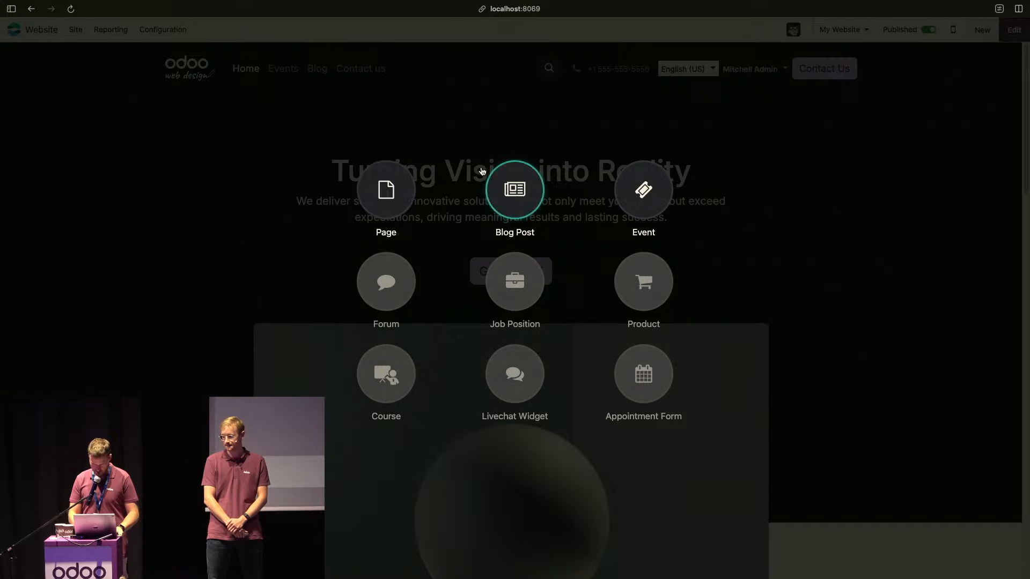
{"action": "left_click", "coordinate": [379, 194]}
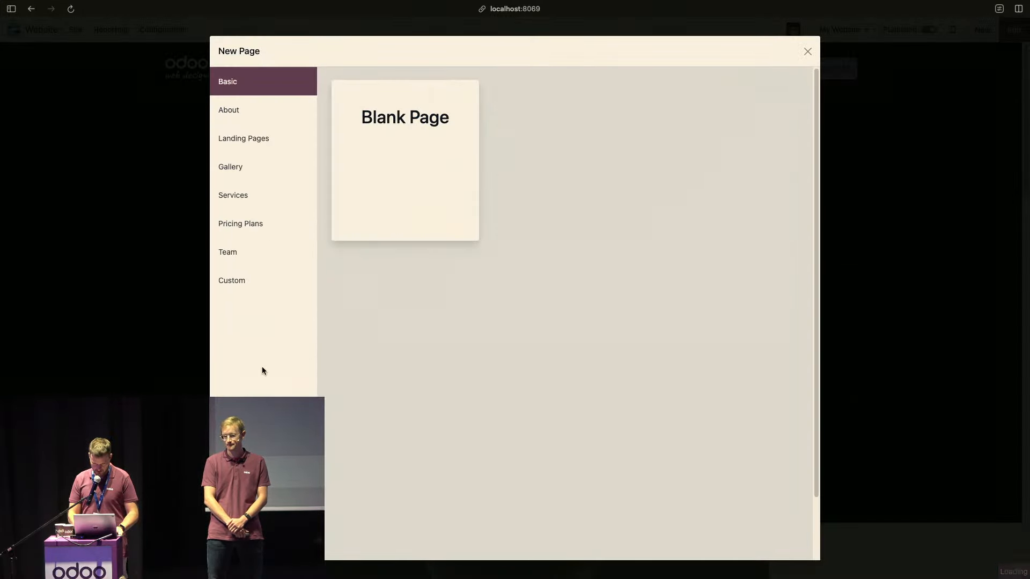
{"action": "left_click", "coordinate": [232, 281]}
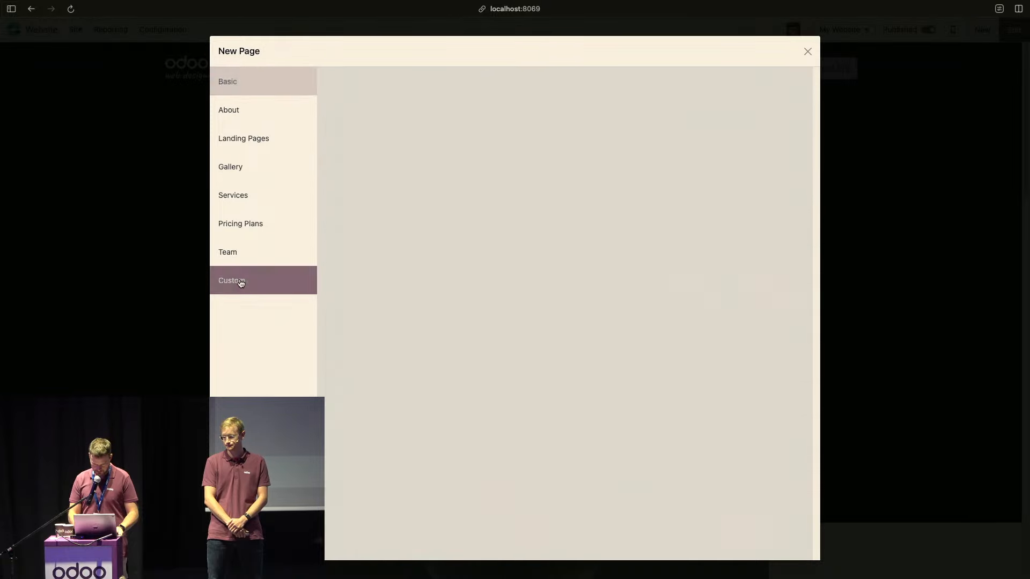
{"action": "mouse_move", "coordinate": [401, 204]}
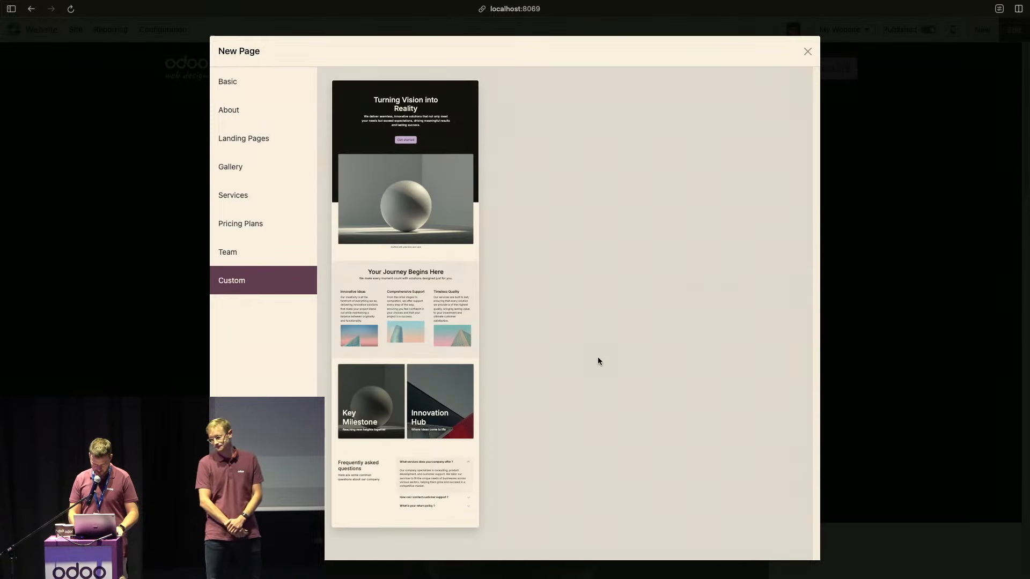
{"action": "left_click", "coordinate": [406, 303]}
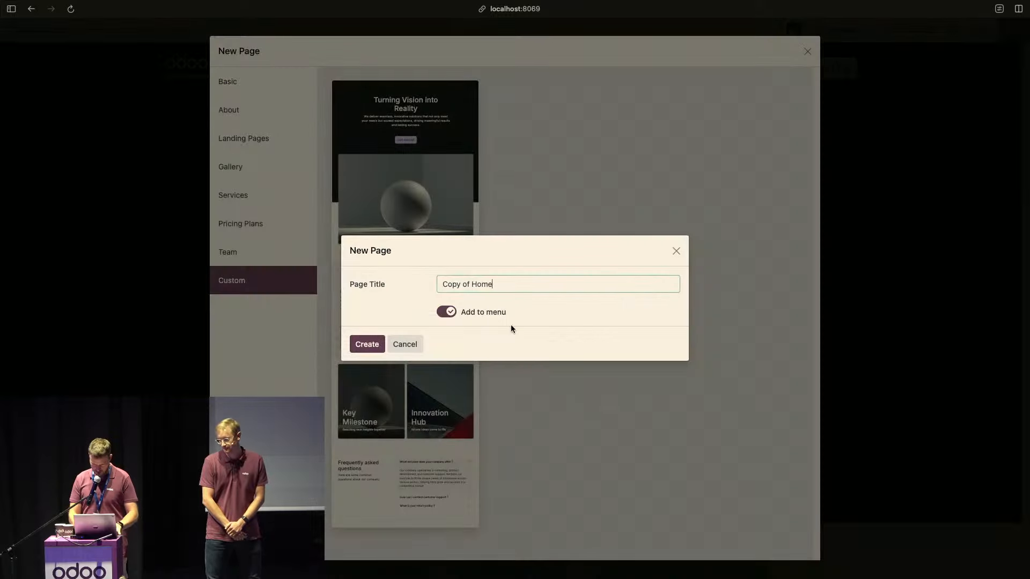
Title the new page "La,ding page 2", exclude it from the menu, create it, and check its copied content
{"action": "triple_click", "coordinate": [483, 284]}
{"action": "type", "text": "La,ding page 2"}
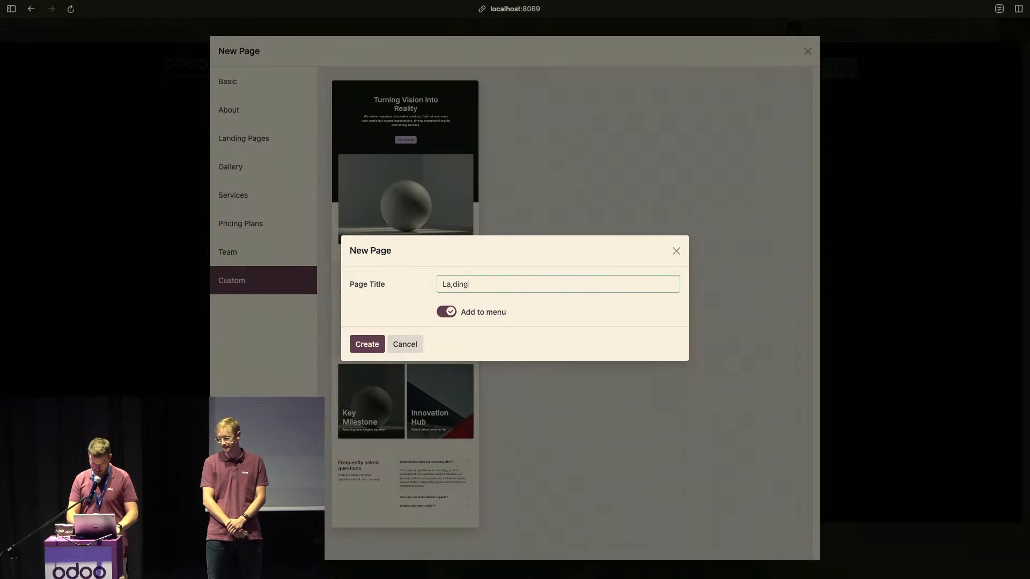
{"action": "left_click", "coordinate": [443, 312]}
{"action": "left_click", "coordinate": [358, 345]}
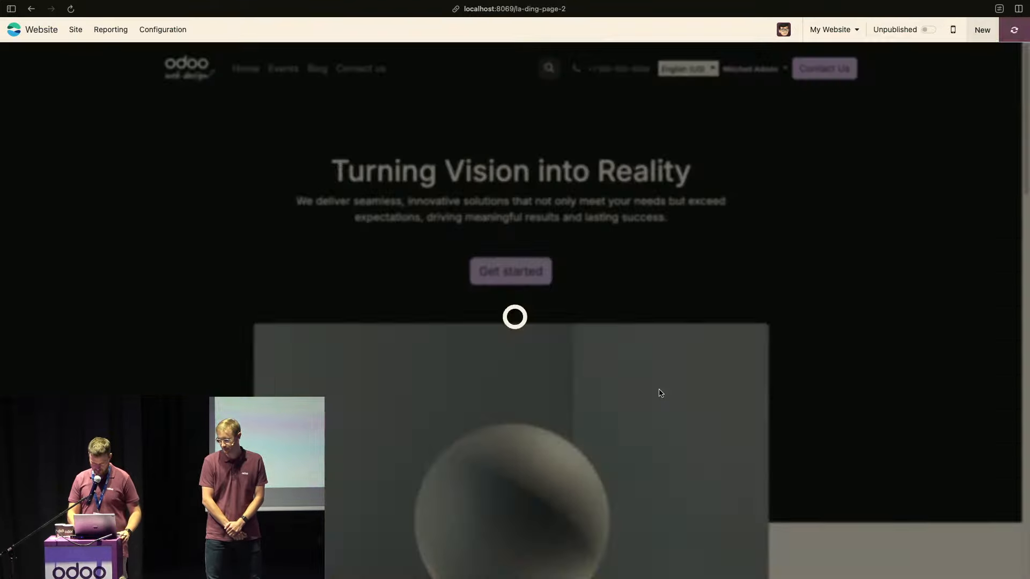
{"action": "scroll", "coordinate": [789, 271], "scroll_direction": "down", "scroll_amount": 15}
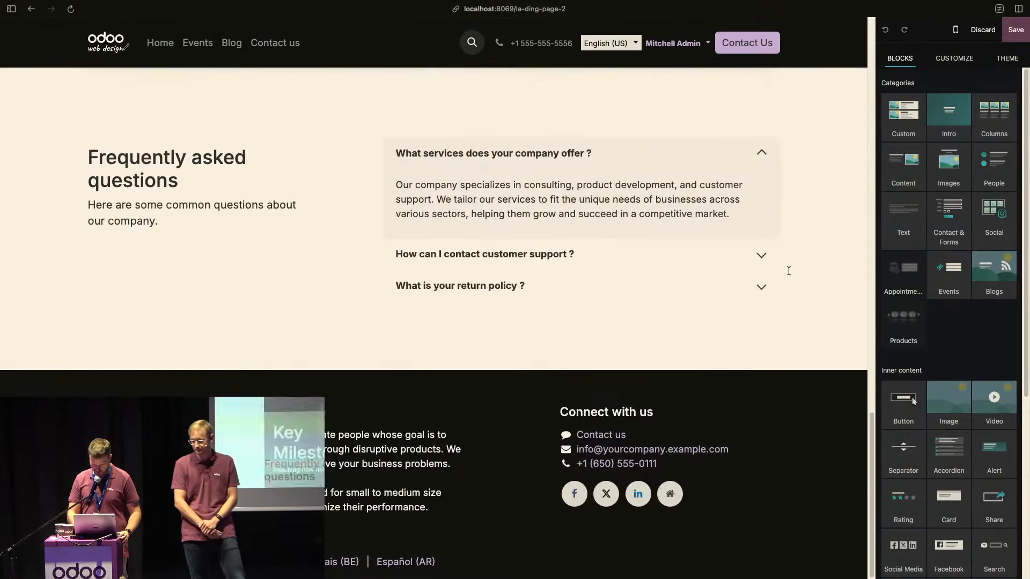
{"action": "scroll", "coordinate": [789, 271], "scroll_direction": "up", "scroll_amount": 15}
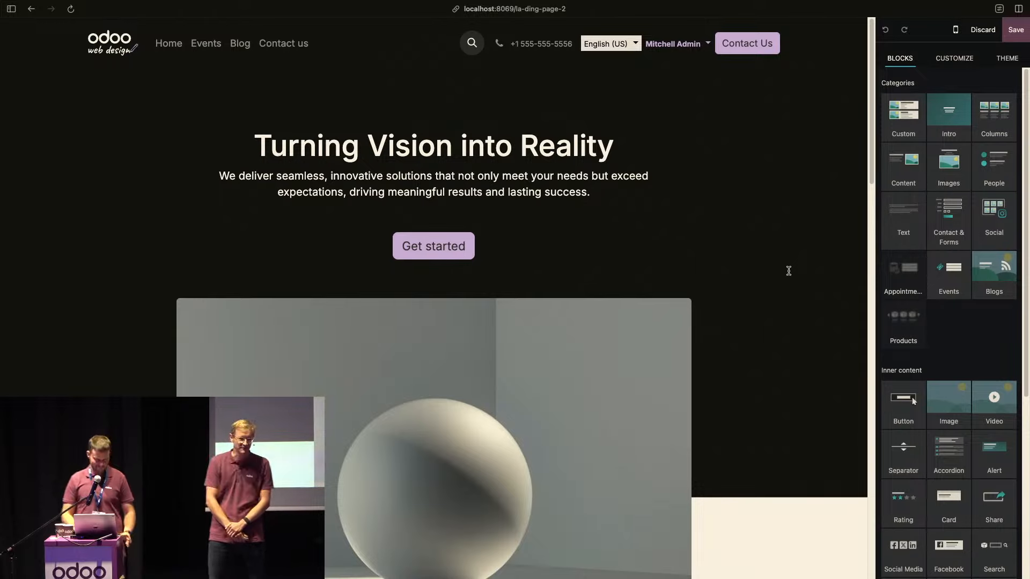
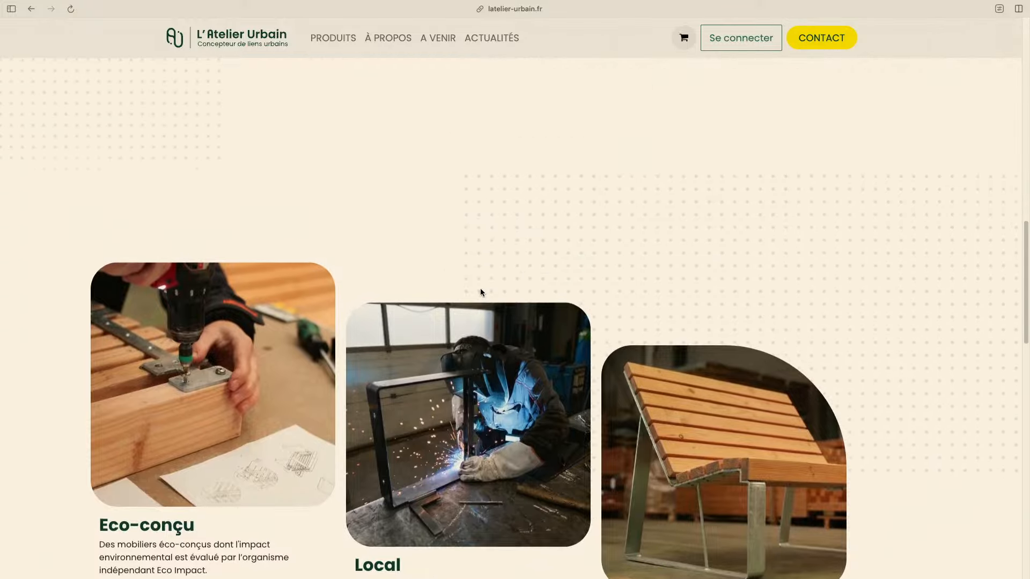
Examine the L'Atelier Urbain home page and its À propos page, and return to the design.odoo.com project gallery
{"action": "scroll", "coordinate": [481, 292], "scroll_direction": "up", "scroll_amount": 7}
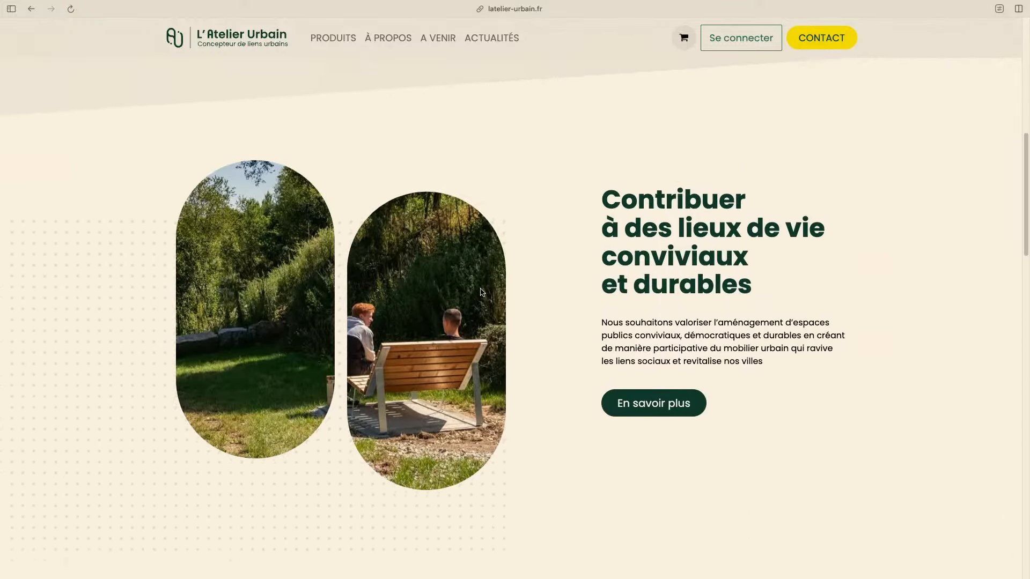
{"action": "scroll", "coordinate": [480, 289], "scroll_direction": "up", "scroll_amount": 4}
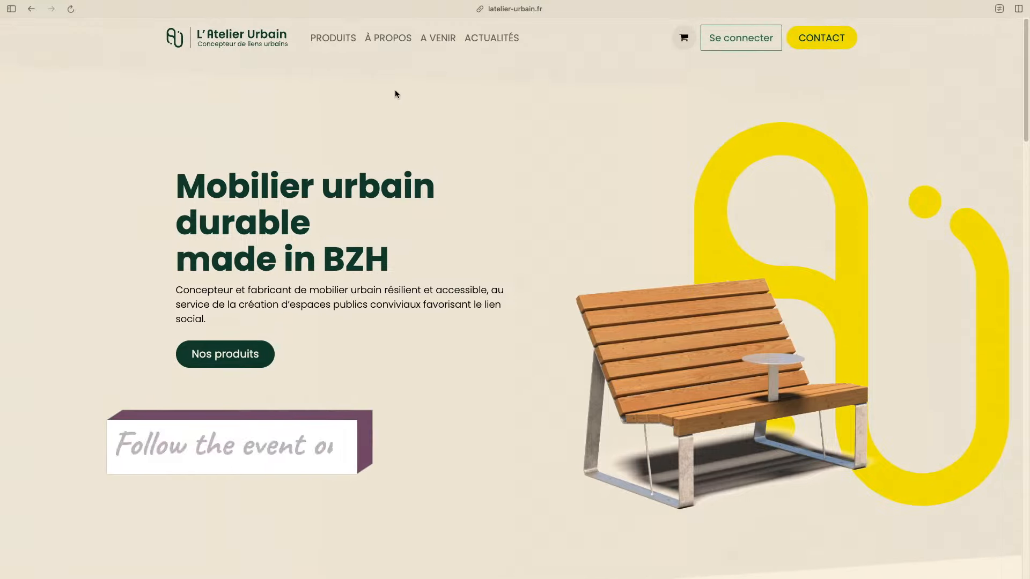
{"action": "left_click", "coordinate": [389, 41]}
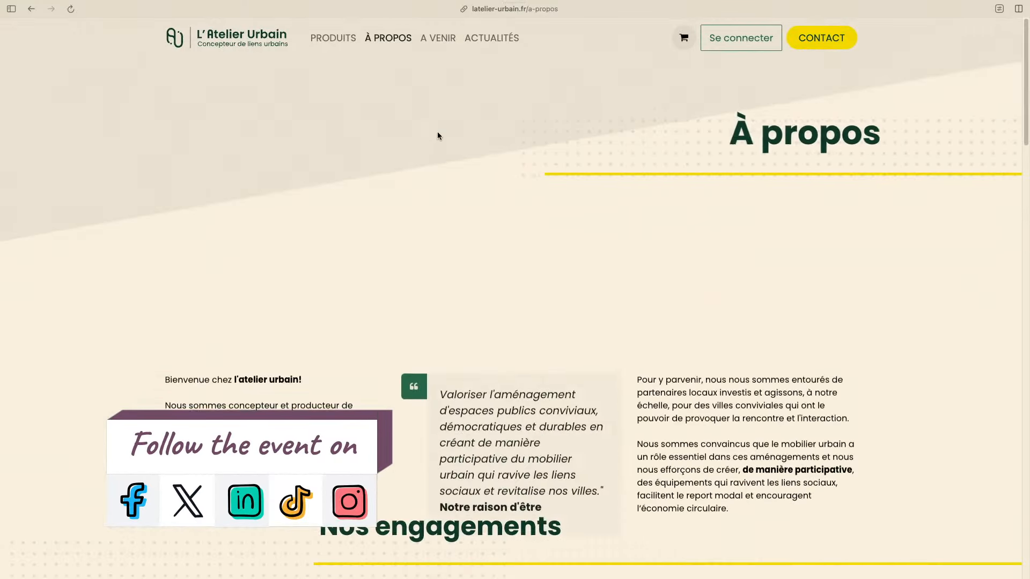
{"action": "scroll", "coordinate": [437, 136], "scroll_direction": "down", "scroll_amount": 4}
{"action": "scroll", "coordinate": [438, 136], "scroll_direction": "down", "scroll_amount": 10}
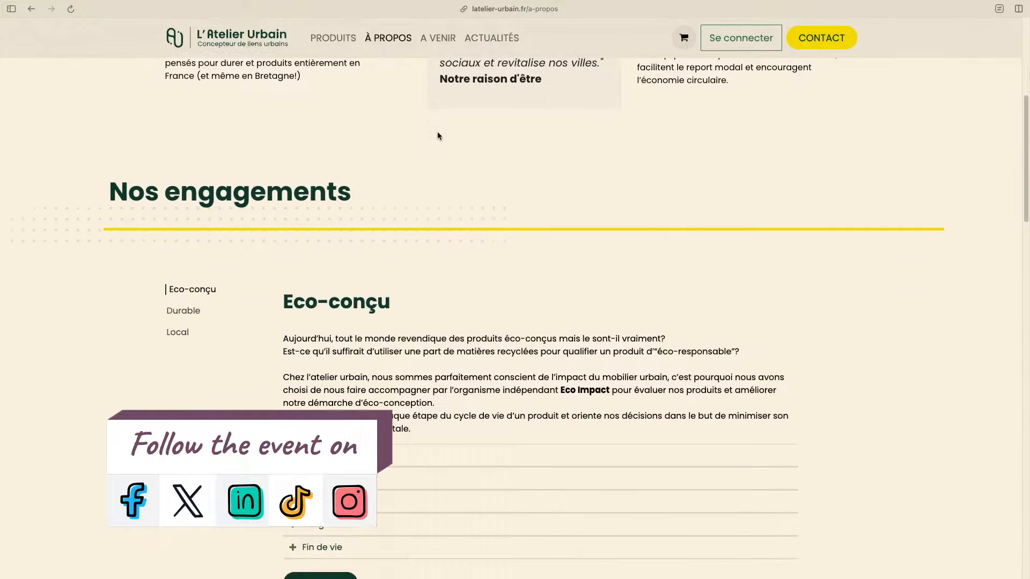
{"action": "scroll", "coordinate": [438, 137], "scroll_direction": "down", "scroll_amount": 7}
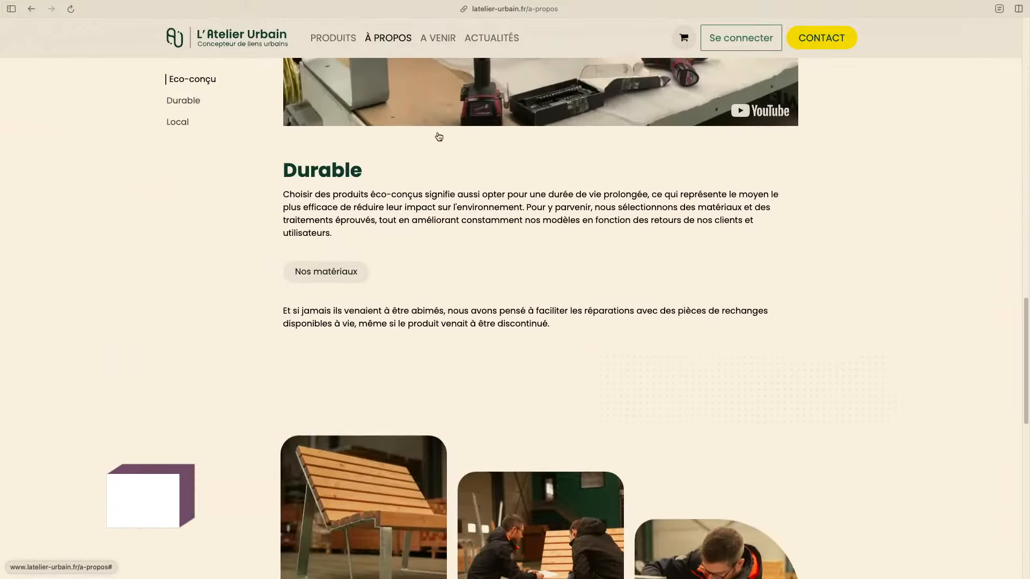
{"action": "scroll", "coordinate": [436, 138], "scroll_direction": "up", "scroll_amount": 2}
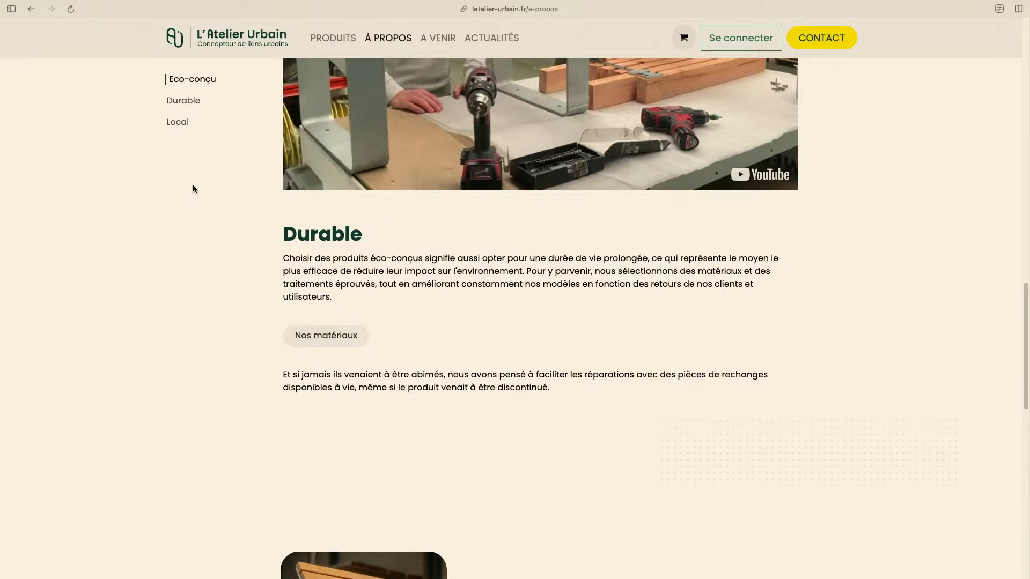
{"action": "left_click", "coordinate": [32, 11]}
{"action": "left_click", "coordinate": [34, 12]}
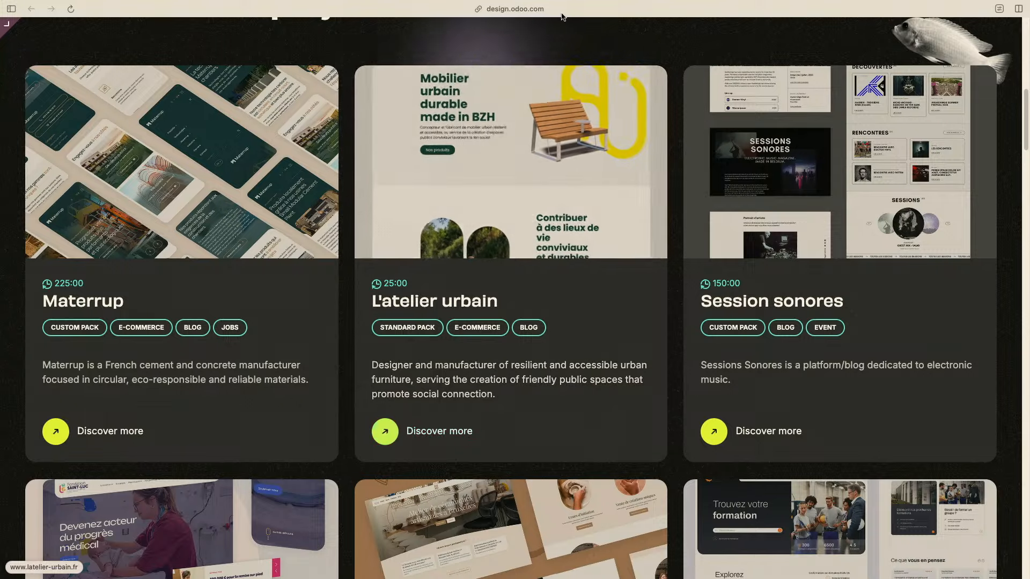
{"action": "key", "text": "ctrl+Right"}
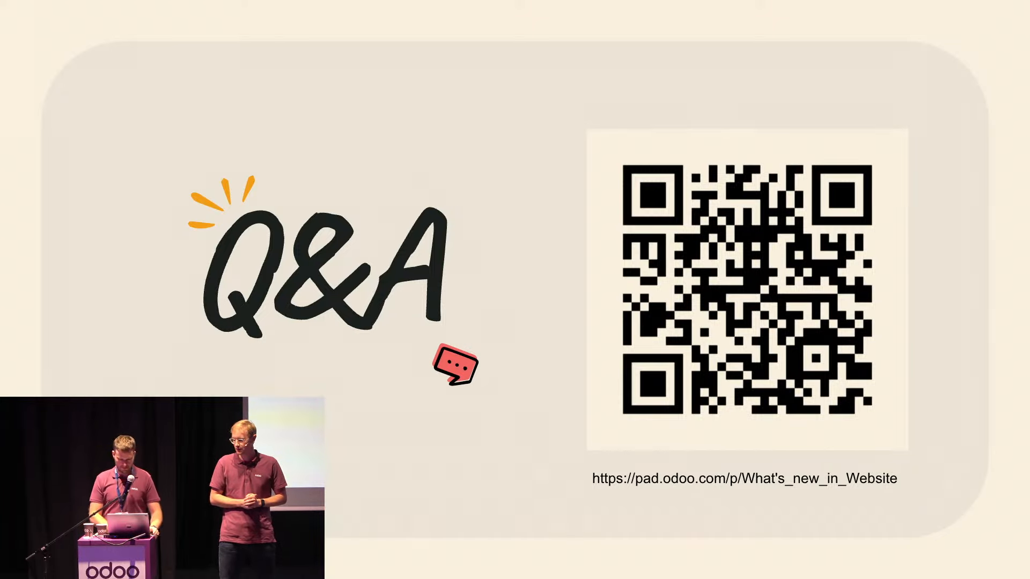
{"action": "key", "text": "ctrl+Left"}
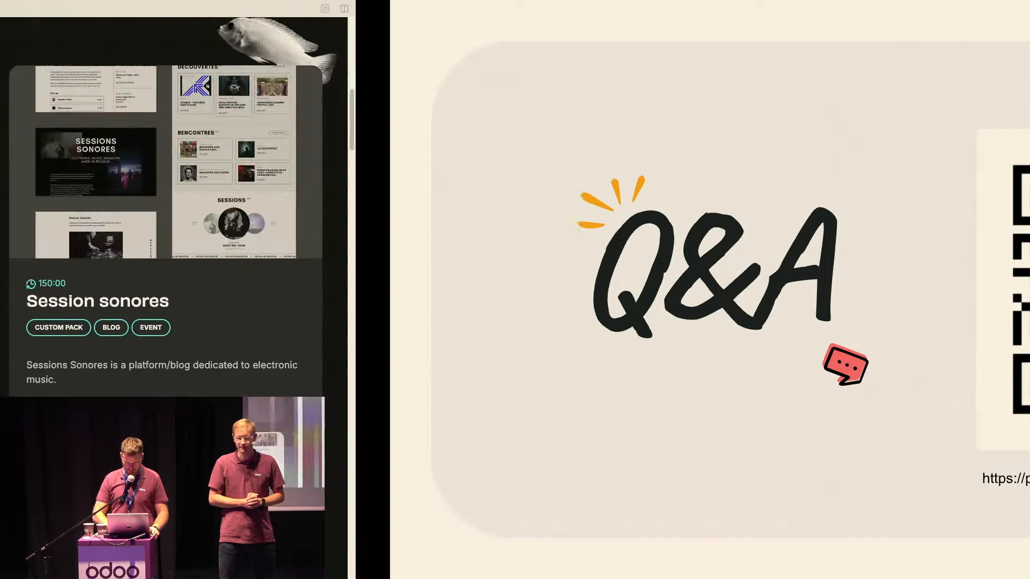
{"action": "key", "text": "ctrl+Left"}
{"action": "key", "text": "ctrl+Right"}
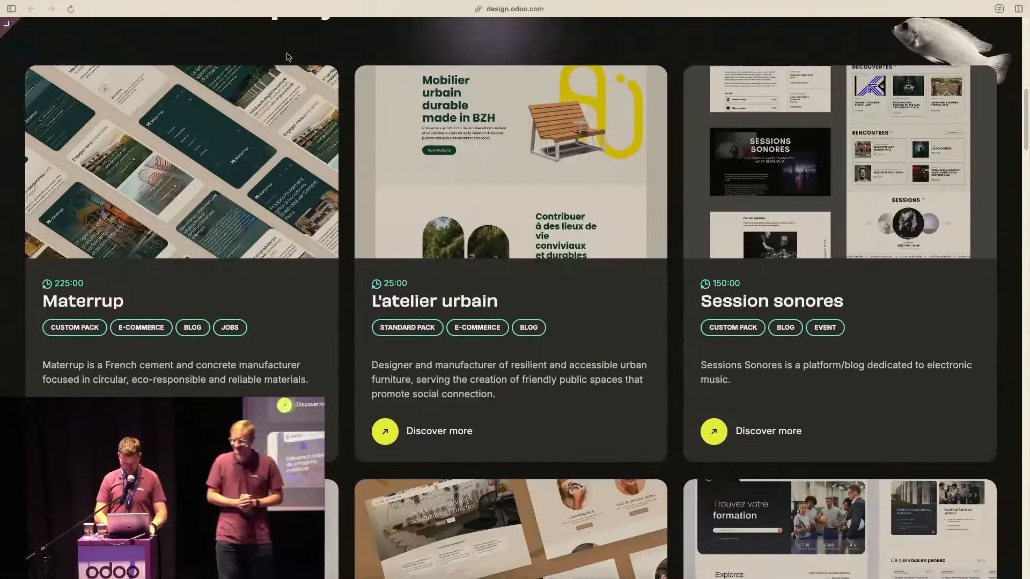
Switch to the local Odoo site's la-ding-page-2 page and open it for editing
{"action": "key", "text": "super+s"}
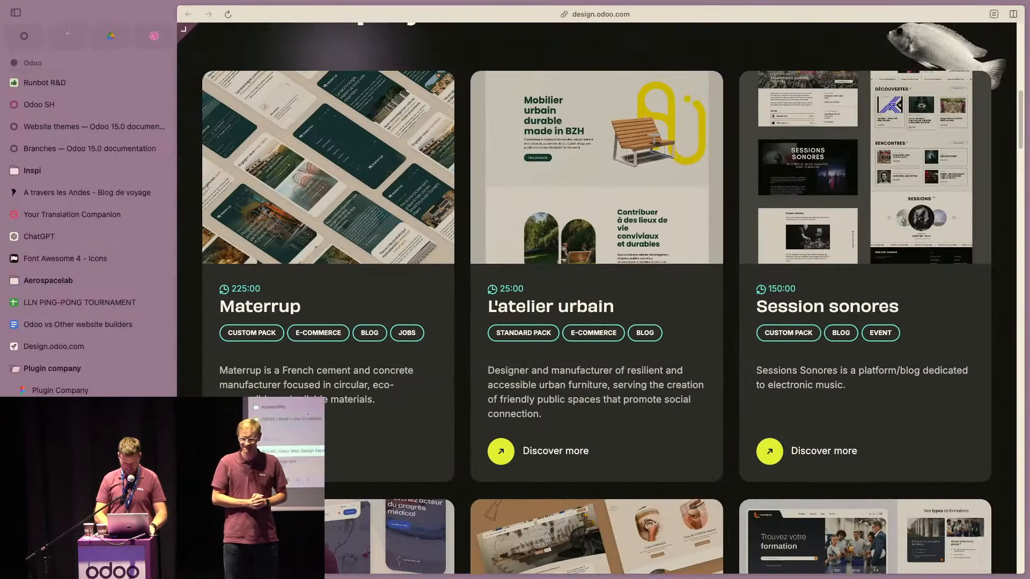
{"action": "left_click", "coordinate": [162, 390]}
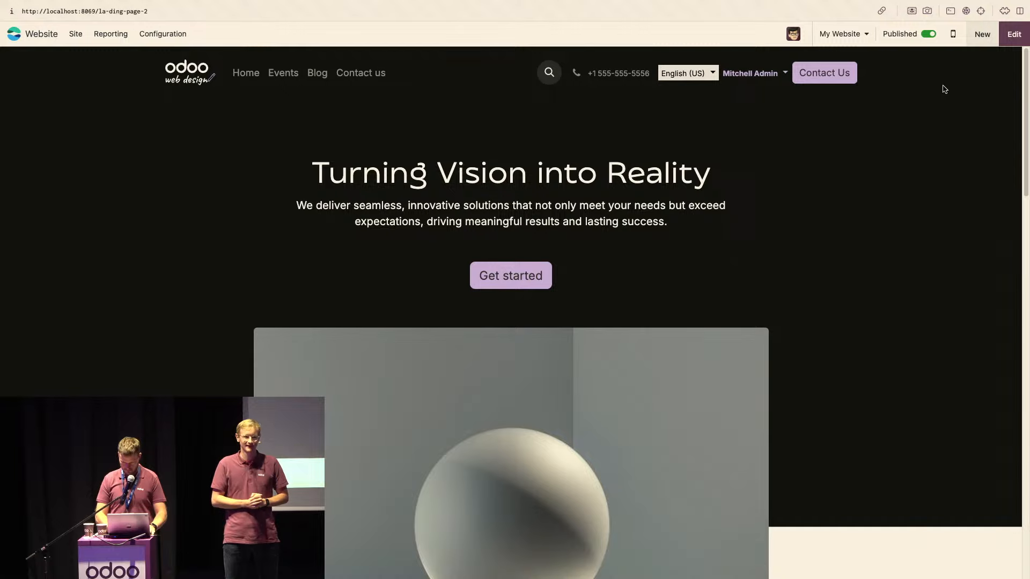
{"action": "left_click", "coordinate": [1013, 34]}
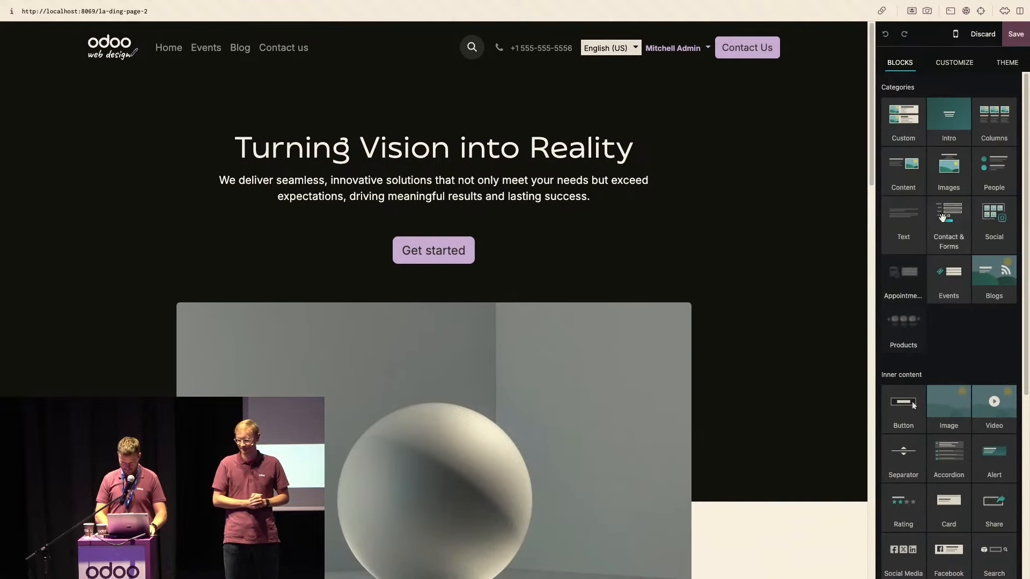
Examine the page in the editor from the hero section down to the FAQ block and footer
{"action": "scroll", "coordinate": [787, 221], "scroll_direction": "down", "scroll_amount": 1}
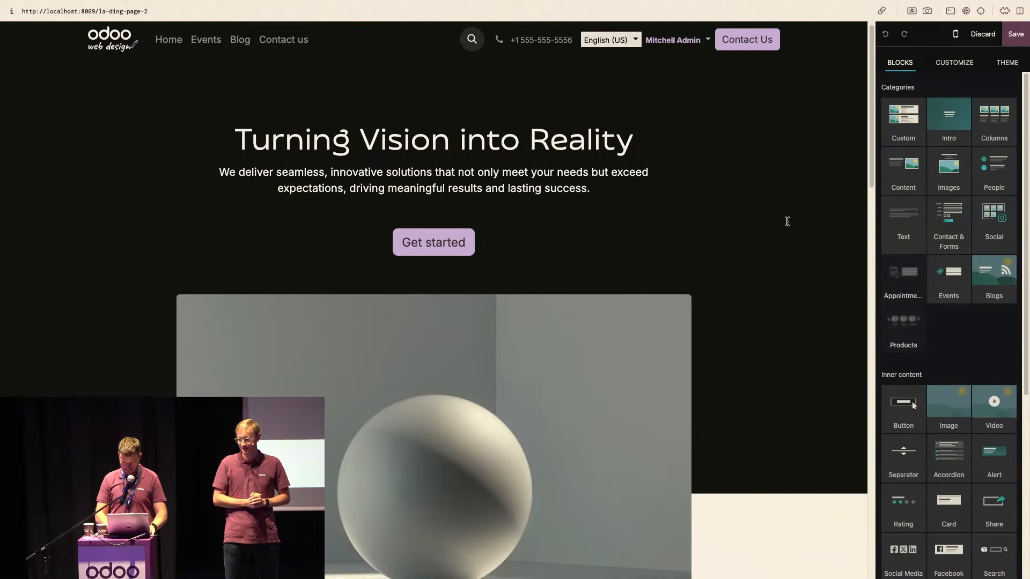
{"action": "scroll", "coordinate": [787, 221], "scroll_direction": "down", "scroll_amount": 15}
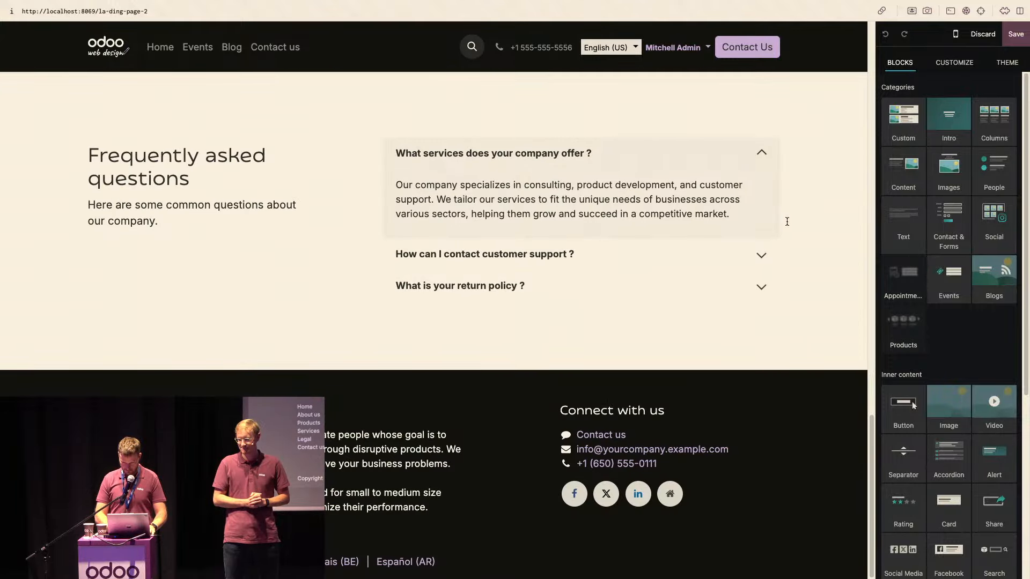
{"action": "scroll", "coordinate": [786, 221], "scroll_direction": "up", "scroll_amount": 15}
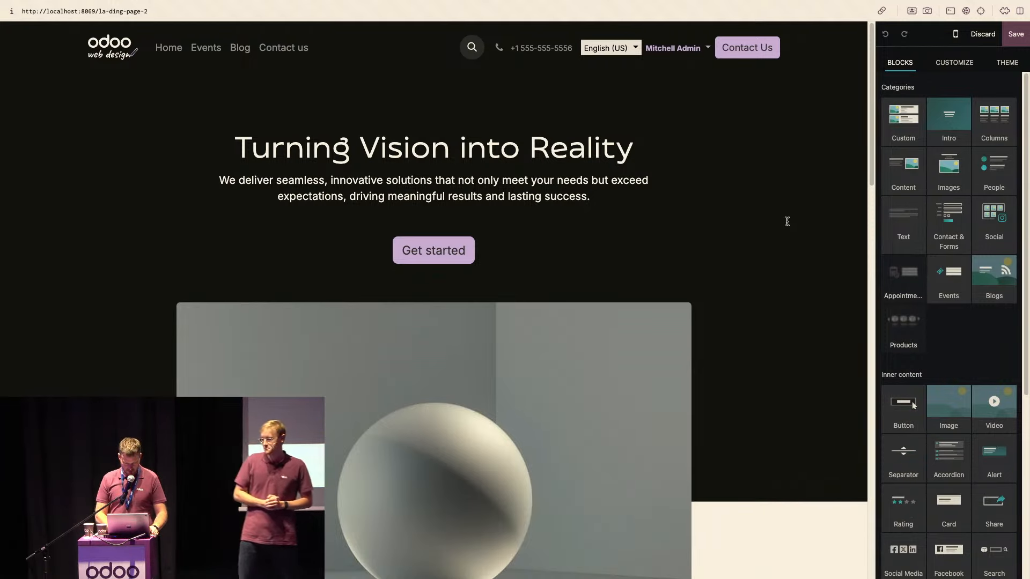
{"action": "scroll", "coordinate": [787, 222], "scroll_direction": "down", "scroll_amount": 15}
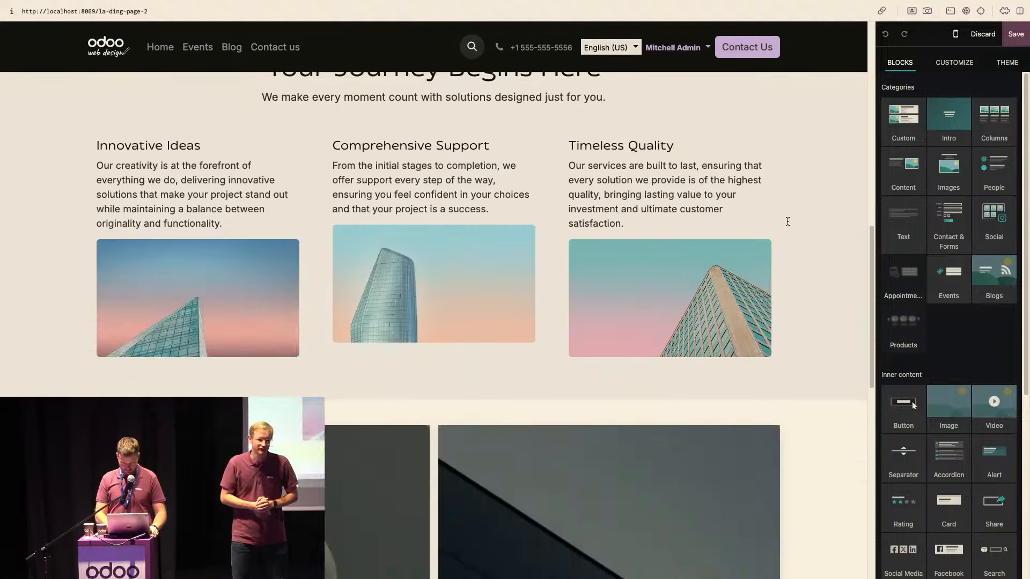
{"action": "scroll", "coordinate": [787, 221], "scroll_direction": "down", "scroll_amount": 1}
{"action": "scroll", "coordinate": [787, 222], "scroll_direction": "up", "scroll_amount": 10}
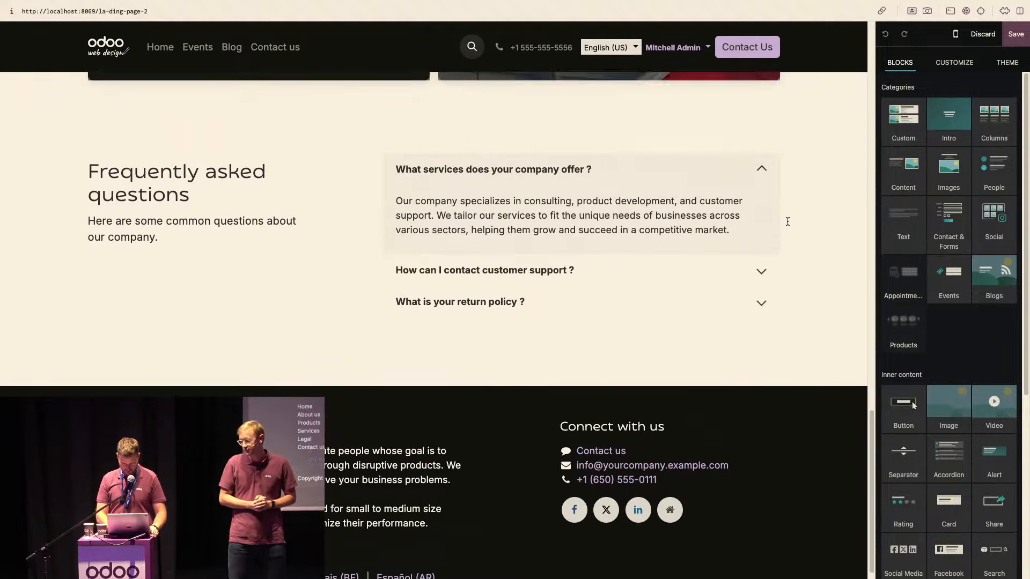
{"action": "scroll", "coordinate": [787, 221], "scroll_direction": "up", "scroll_amount": 5}
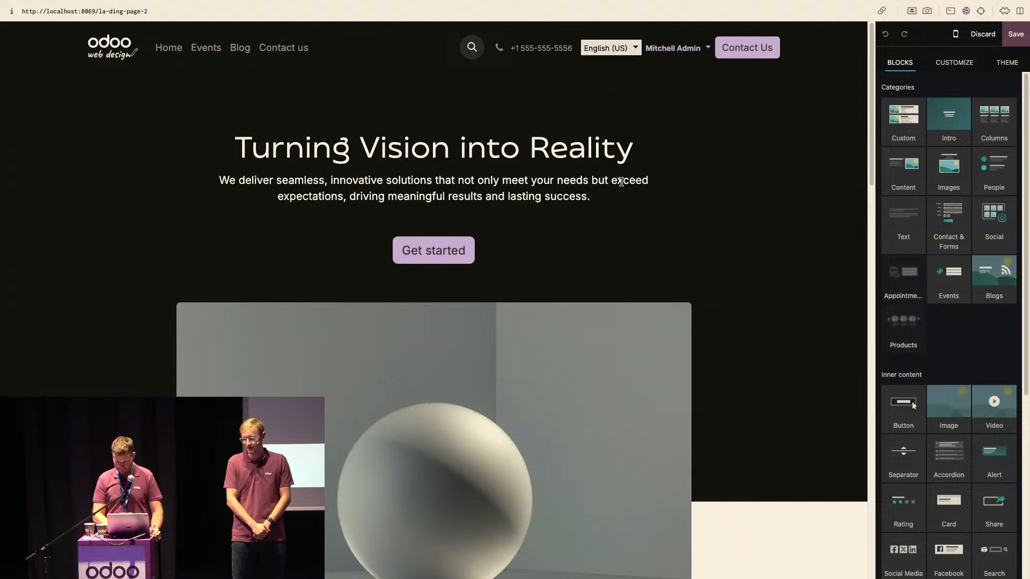
Translate the hero paragraph to French (BE) with AI and insert the translation in place of the English text
{"action": "triple_click", "coordinate": [593, 184]}
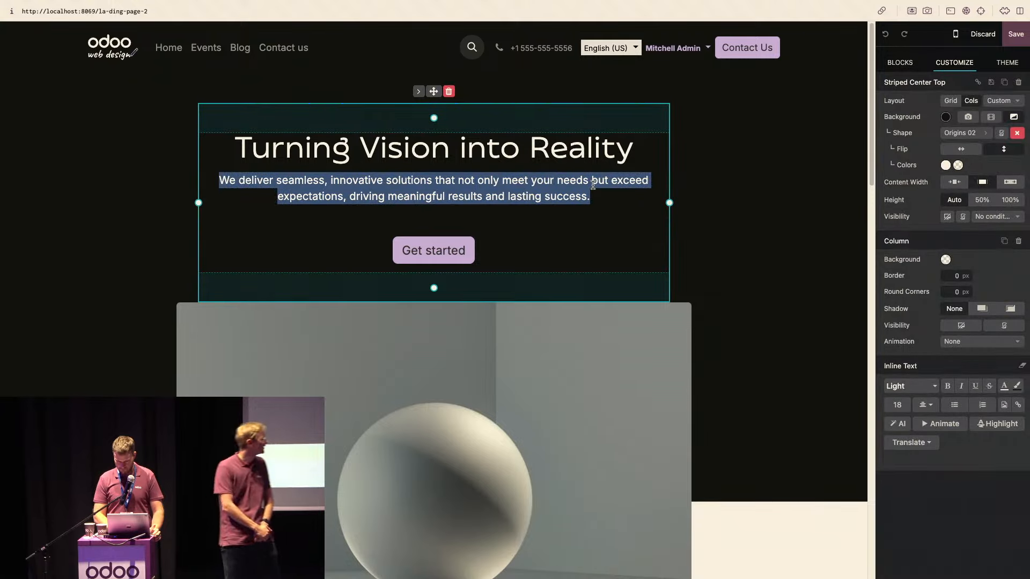
{"action": "left_click", "coordinate": [928, 444]}
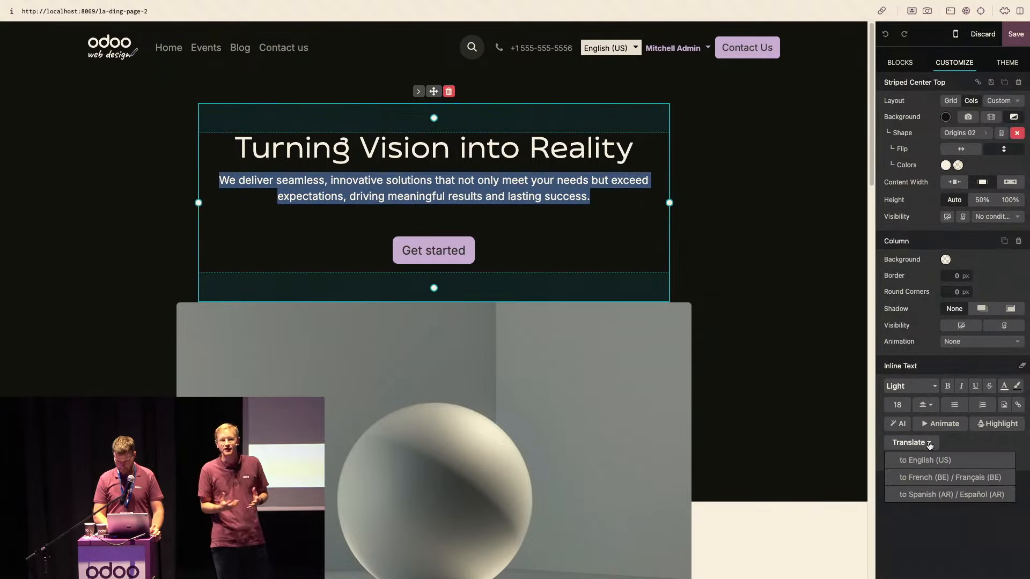
{"action": "left_click", "coordinate": [938, 478]}
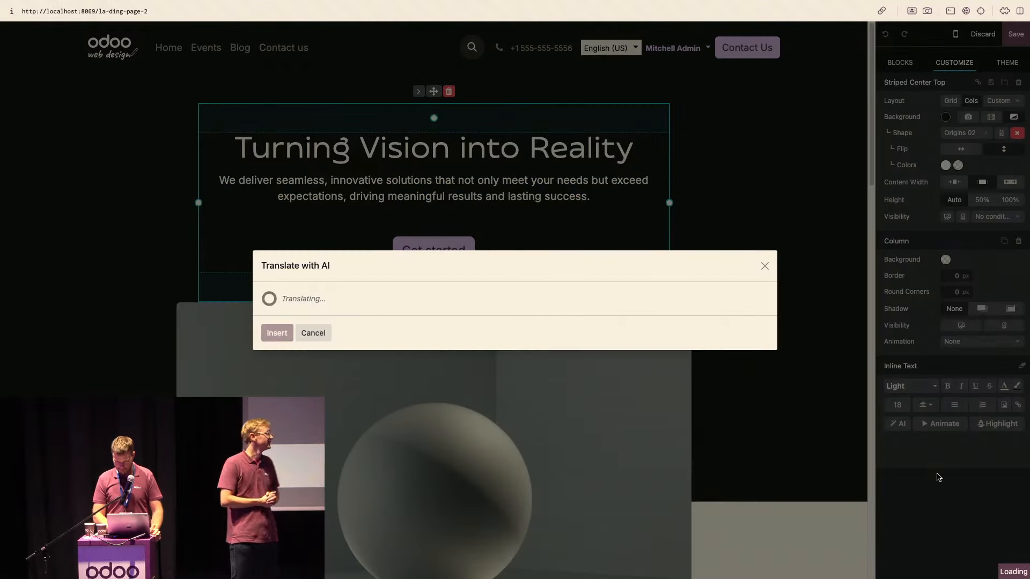
{"action": "left_click", "coordinate": [277, 333]}
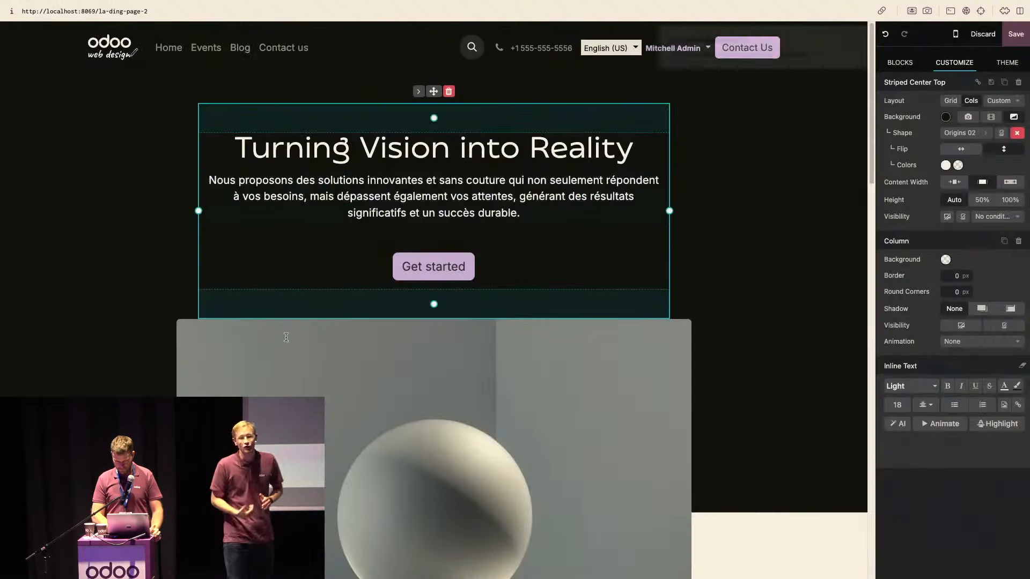
Rewrite the French hero paragraph with AI, generating Friendly and Persuasive alternatives, and insert the Persuasive version in its place
{"action": "triple_click", "coordinate": [504, 213]}
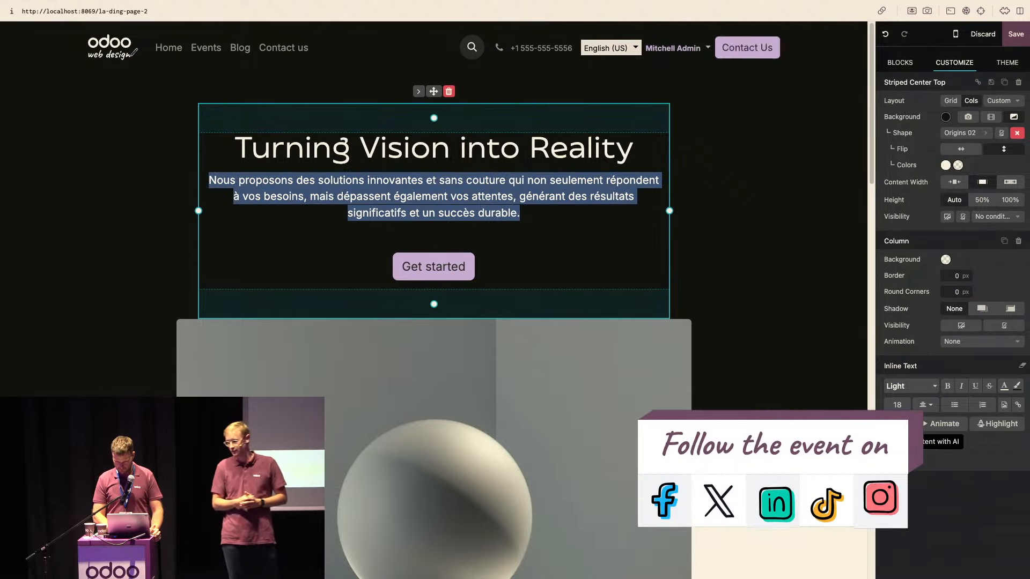
{"action": "left_click", "coordinate": [902, 424]}
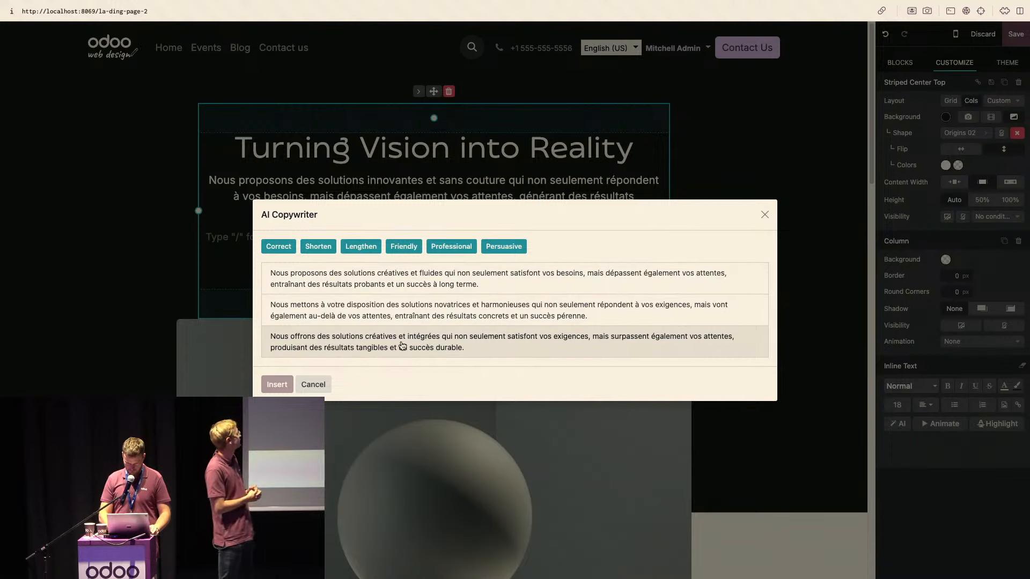
{"action": "left_click", "coordinate": [405, 247]}
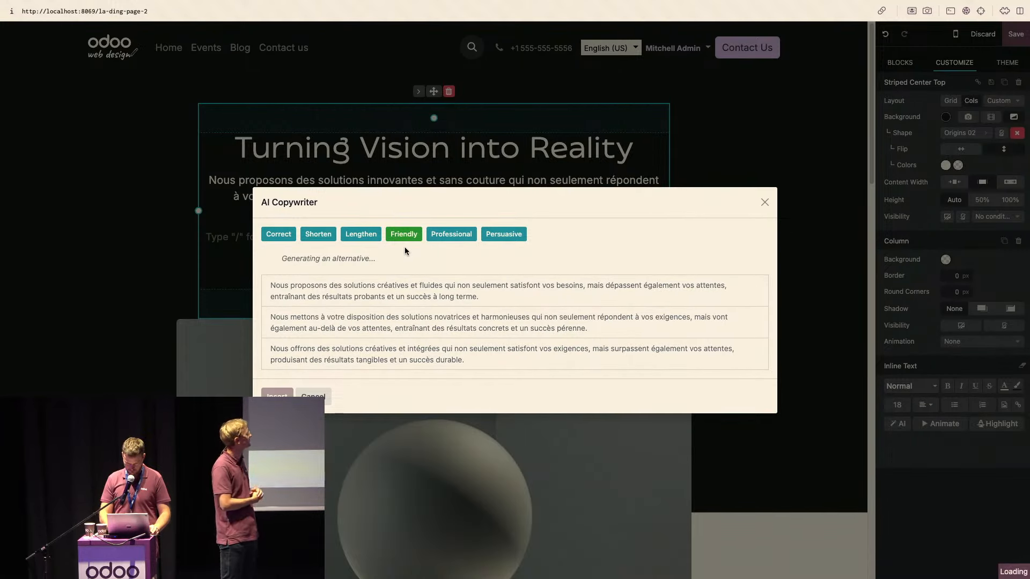
{"action": "left_click", "coordinate": [503, 234]}
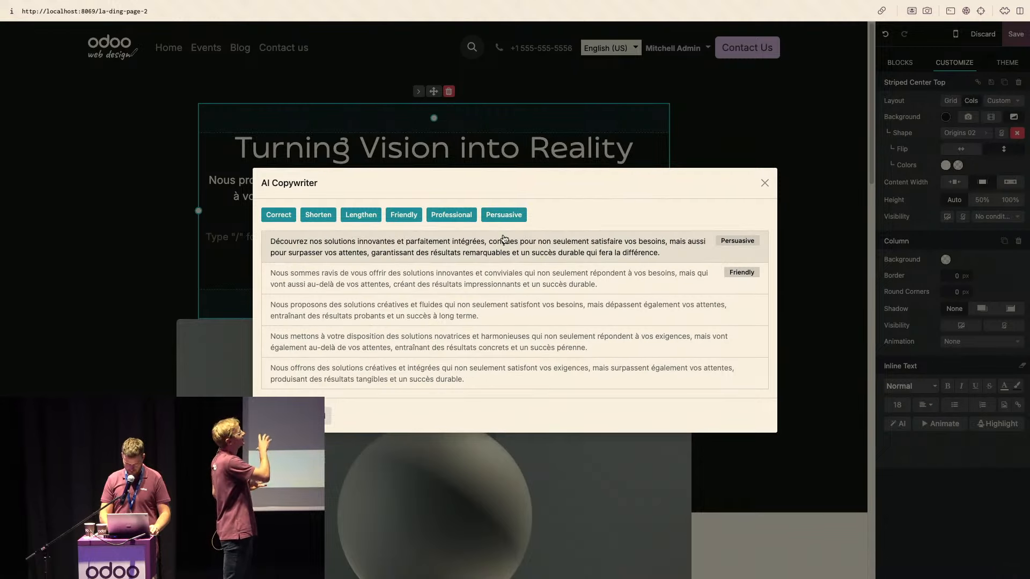
{"action": "left_click", "coordinate": [423, 256]}
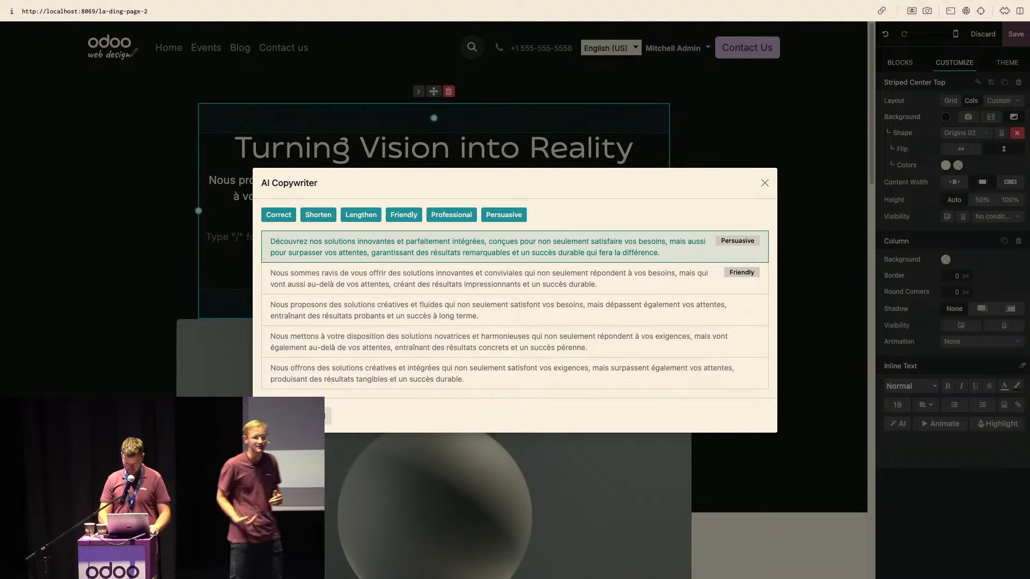
{"action": "left_click", "coordinate": [279, 416]}
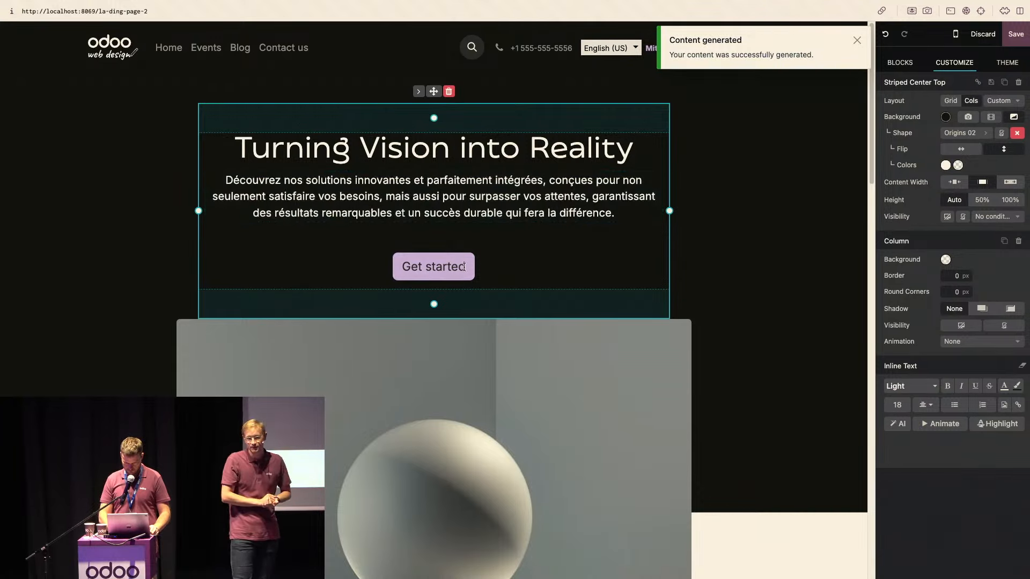
Replace the hero's "Get started" button label with the AI suggestion "Begin now", and switch to the presentation's Q&A slide
{"action": "left_click", "coordinate": [443, 266]}
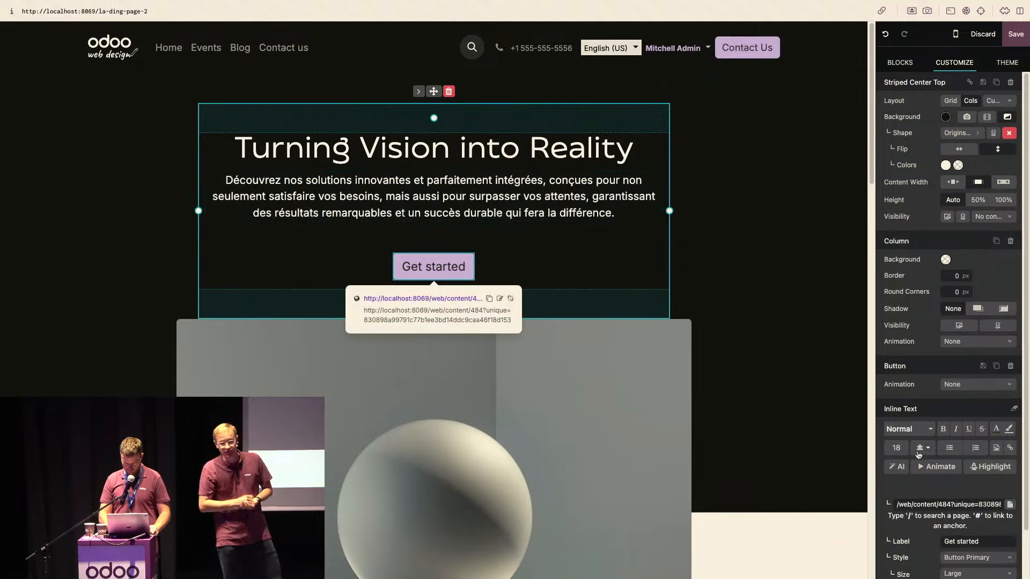
{"action": "left_click", "coordinate": [897, 467]}
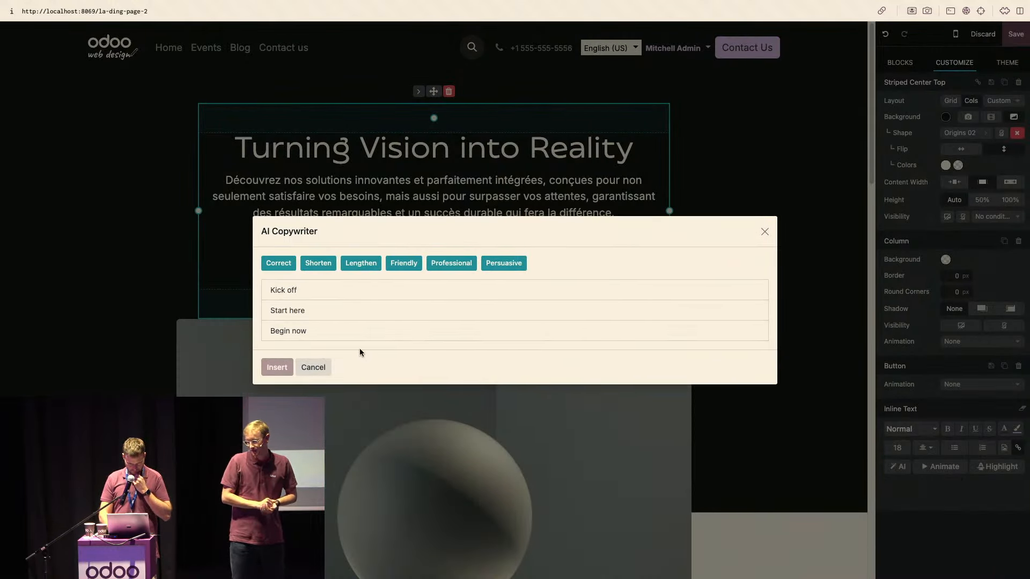
{"action": "left_click", "coordinate": [330, 342]}
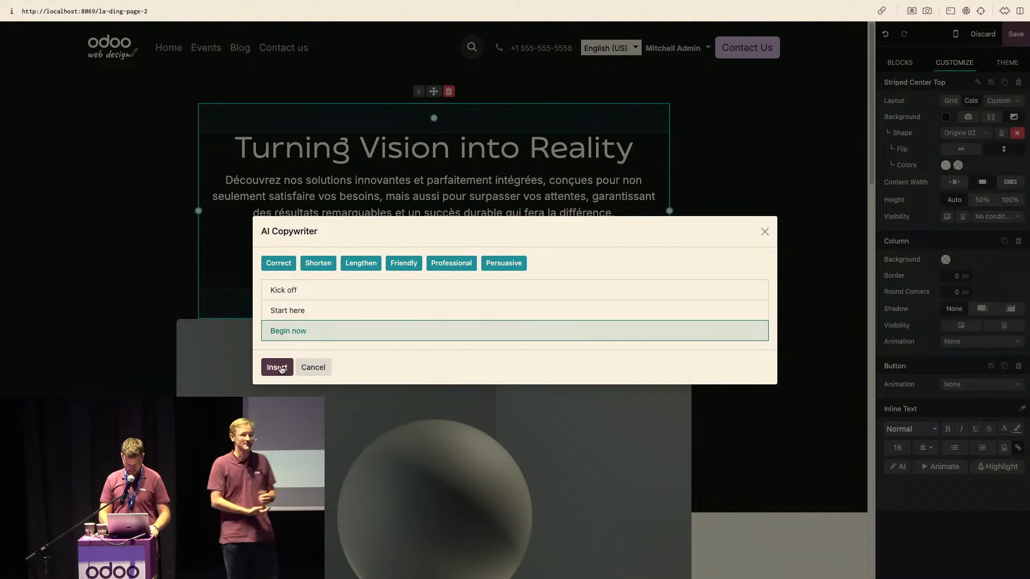
{"action": "left_click", "coordinate": [276, 368]}
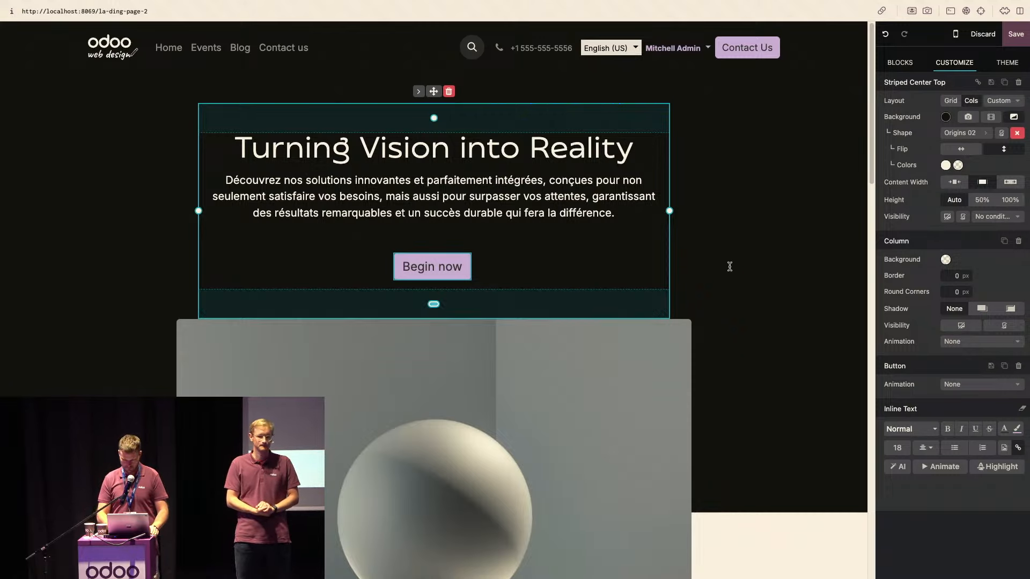
{"action": "key", "text": "ctrl+Right"}
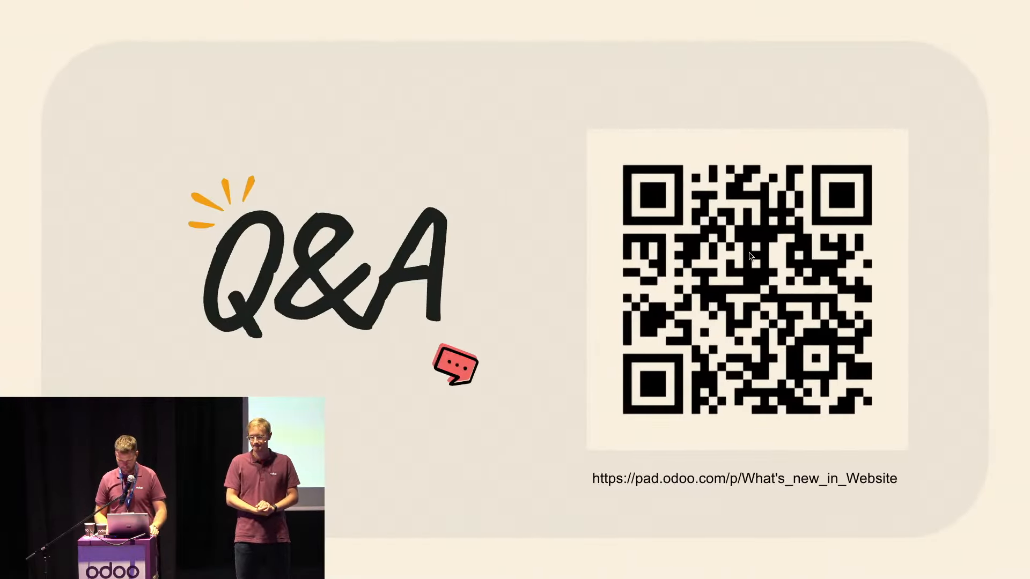